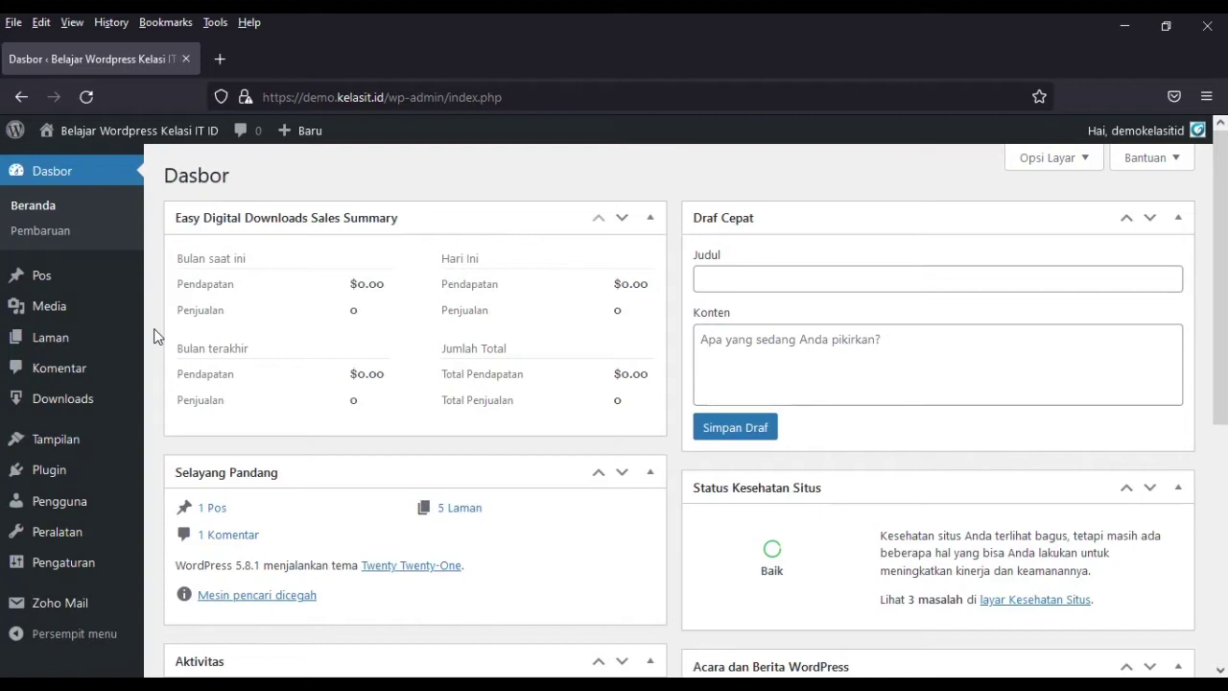
- Search the currency options in the Easy Digital Downloads settings for an Indonesian currency
mouse_move(90, 409)
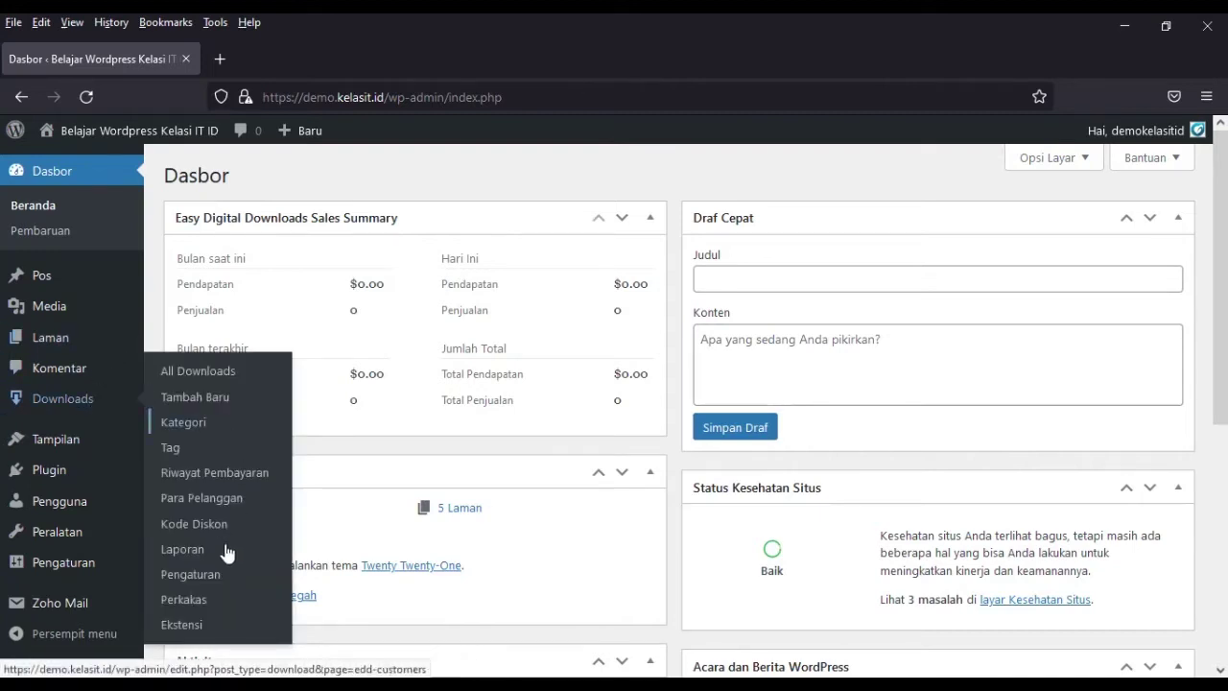
left_click(205, 585)
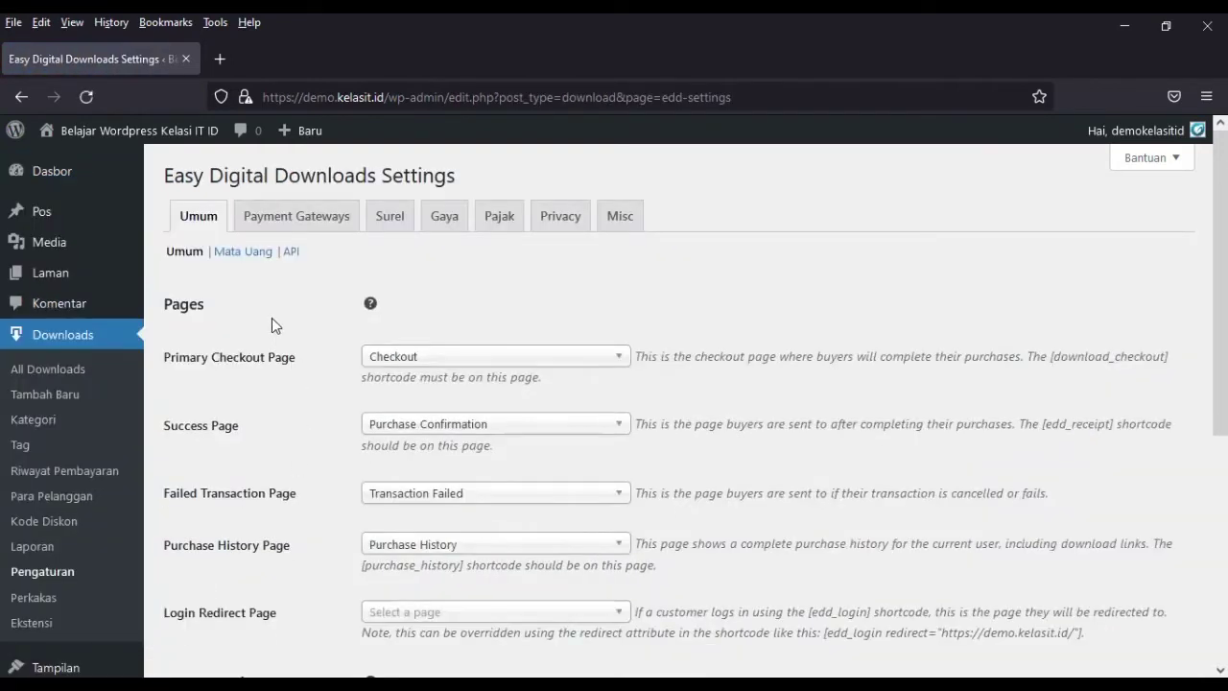
left_click(235, 258)
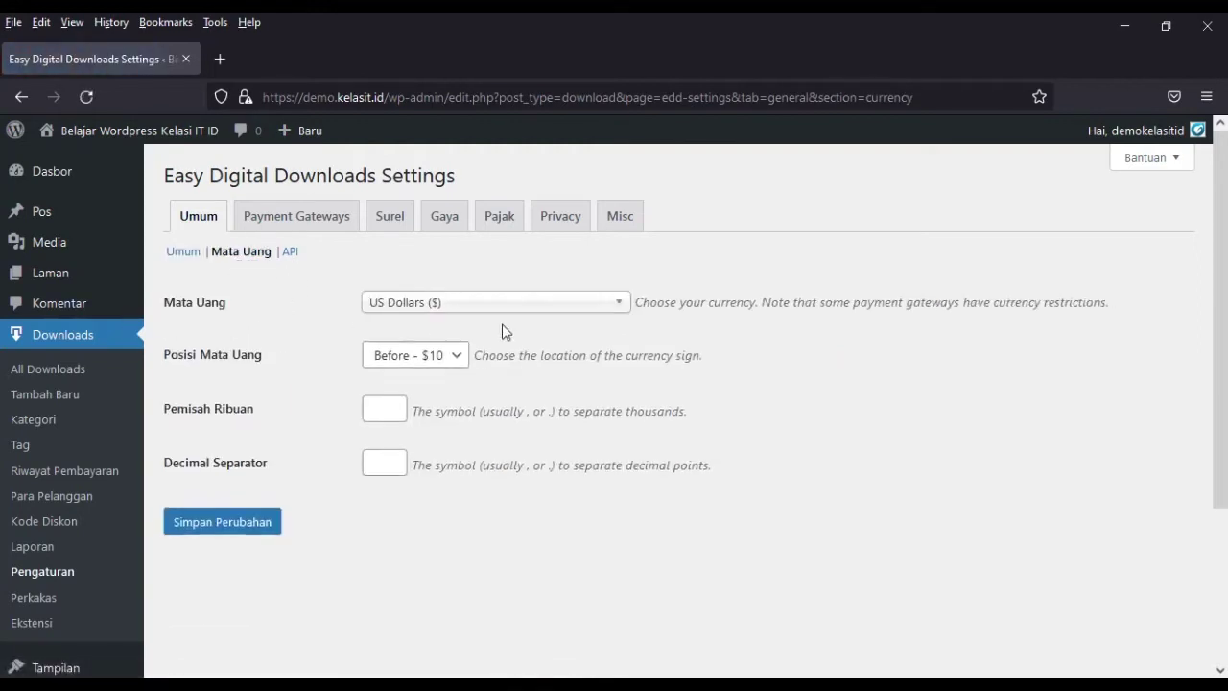
left_click(484, 305)
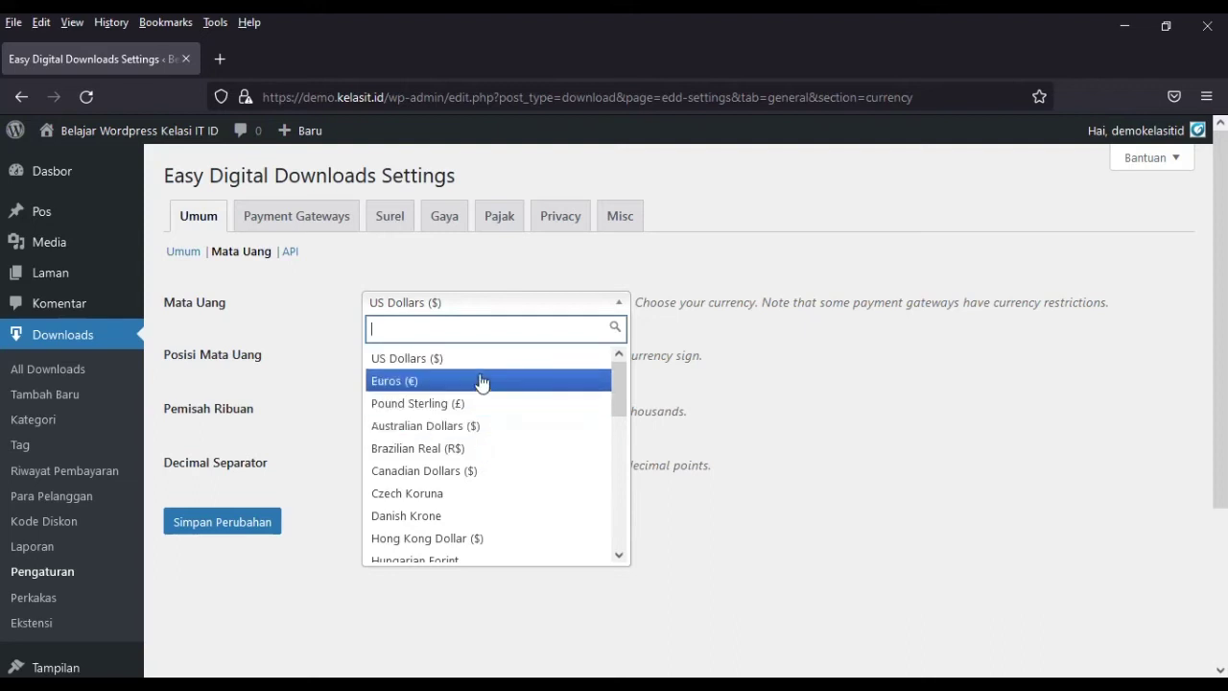
type("inde")
key("BackSpace")
key("BackSpace")
key("BackSpace")
key("BackSpace")
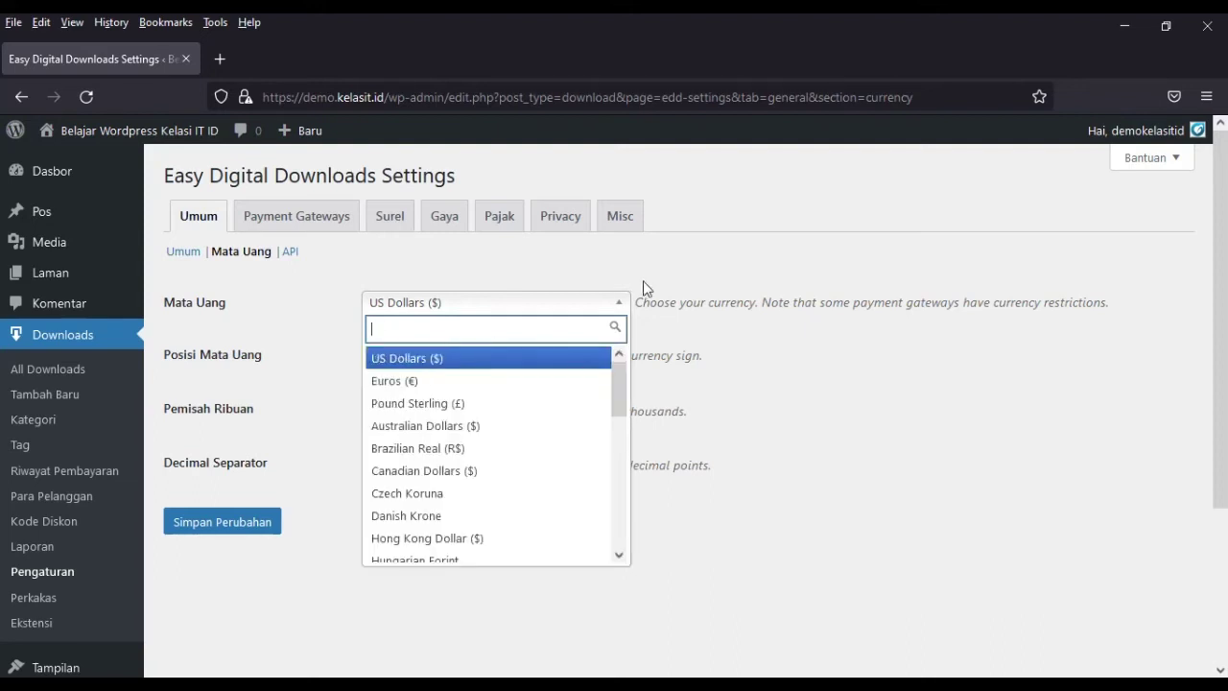
left_click(677, 276)
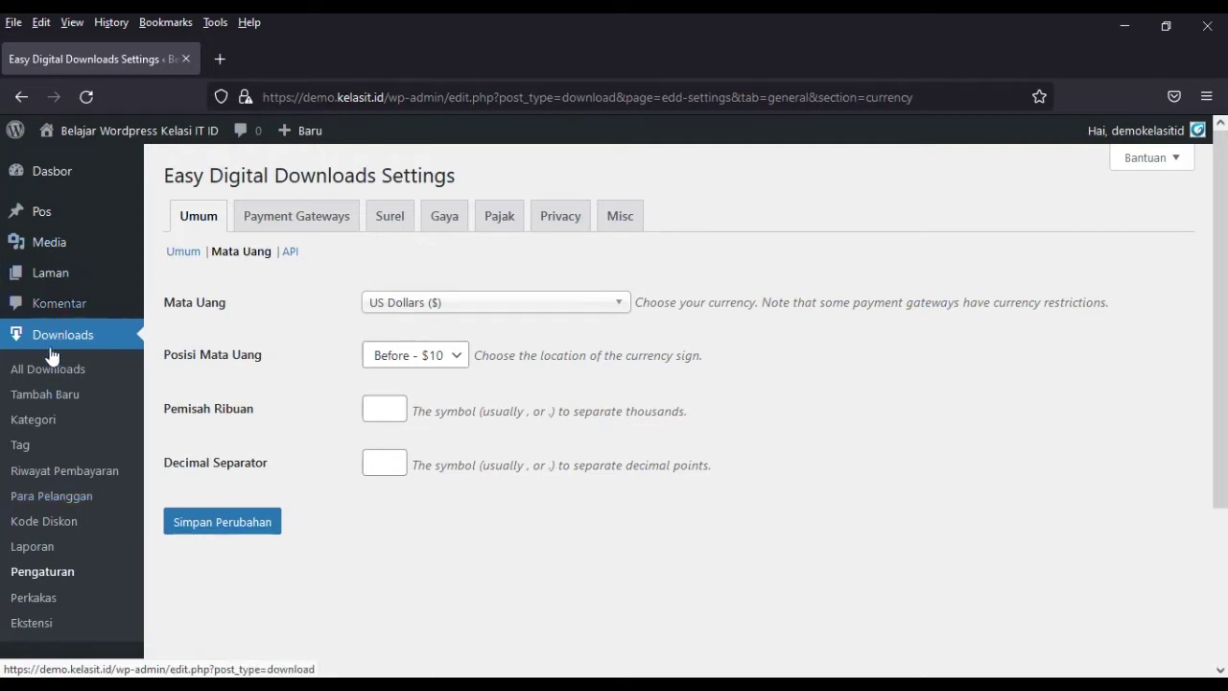
- Choose edd-currency.zip from the Downloads folder as the new plugin file to upload
scroll(53, 355, "down", 4)
mouse_move(77, 496)
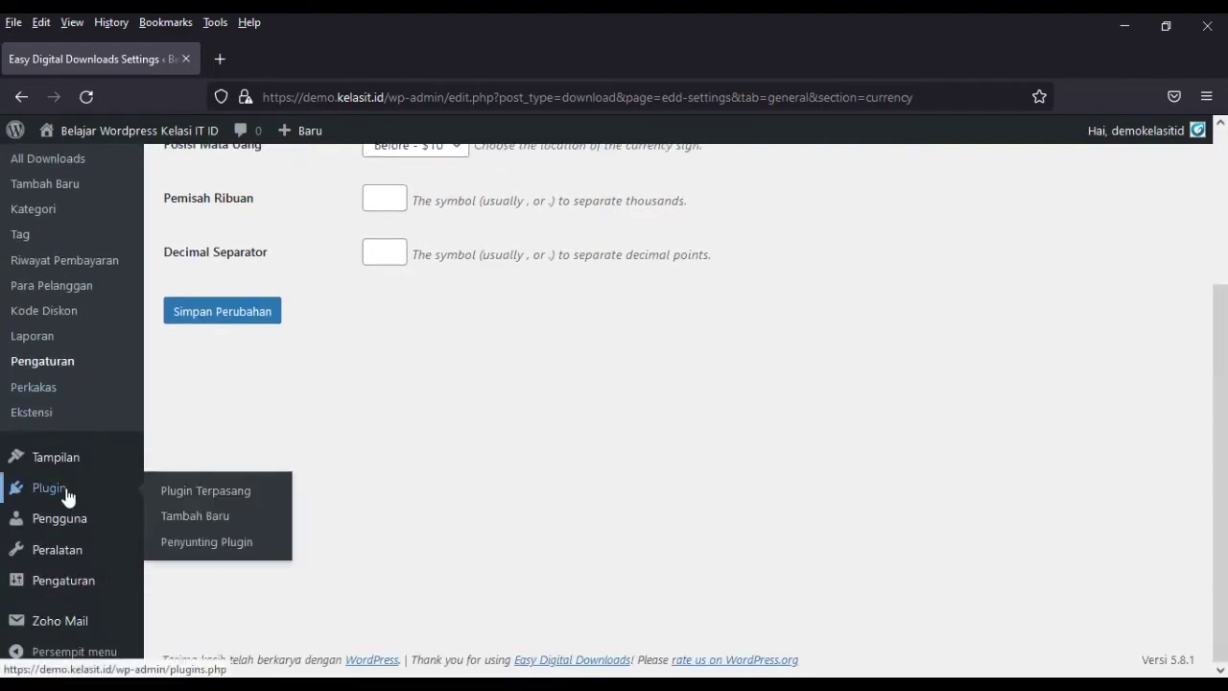
left_click(193, 518)
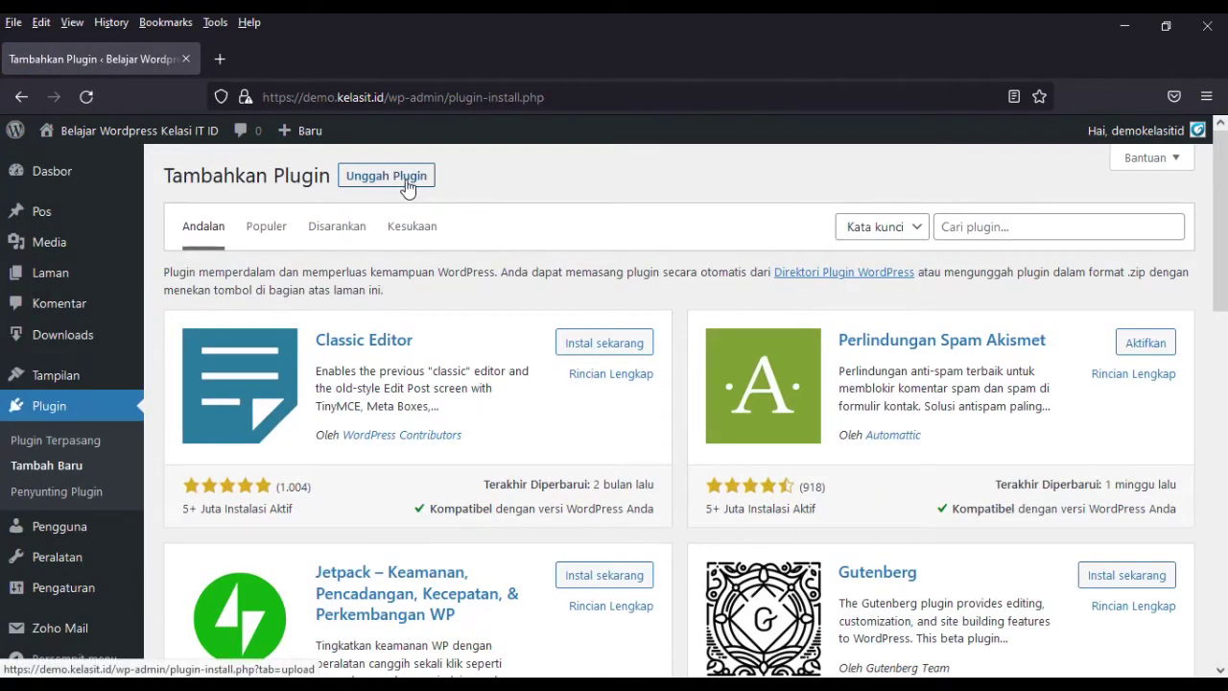
left_click(407, 188)
left_click(562, 344)
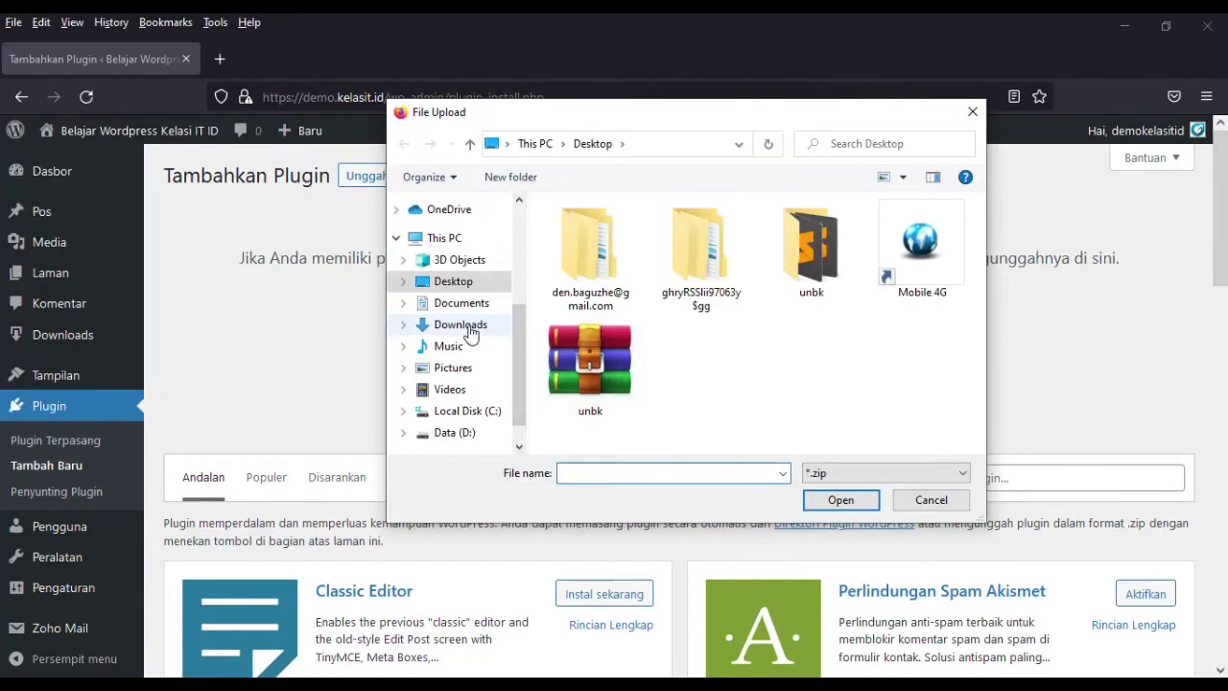
left_click(469, 330)
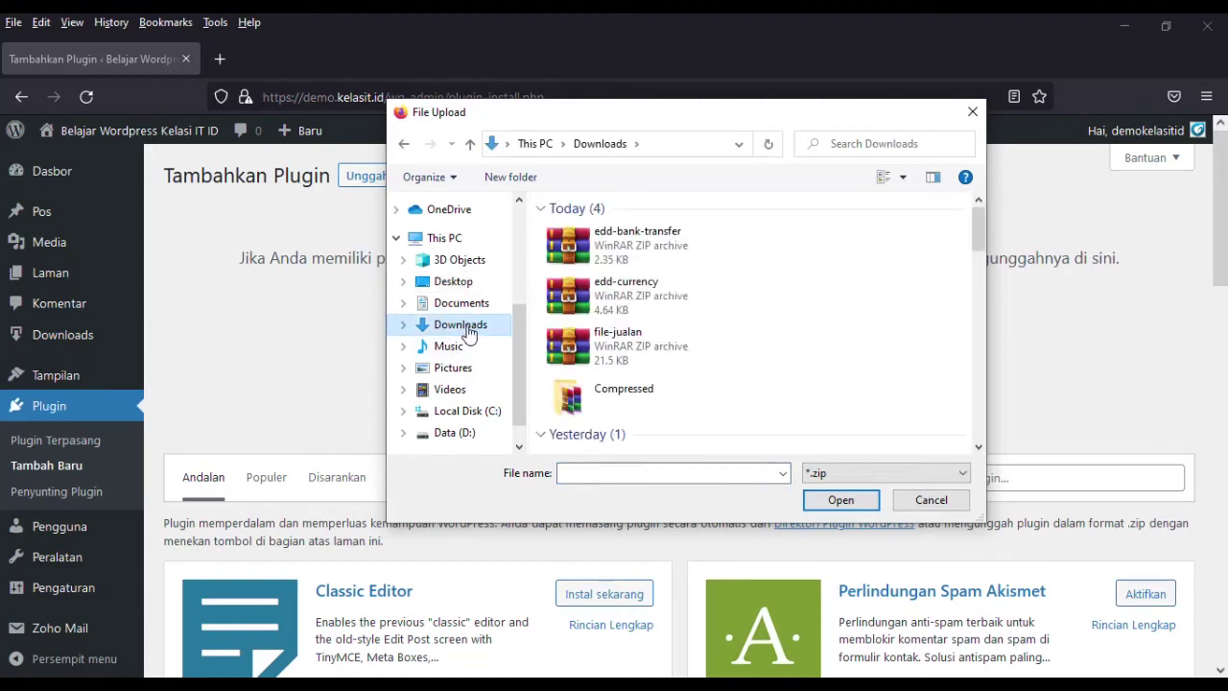
left_click(626, 304)
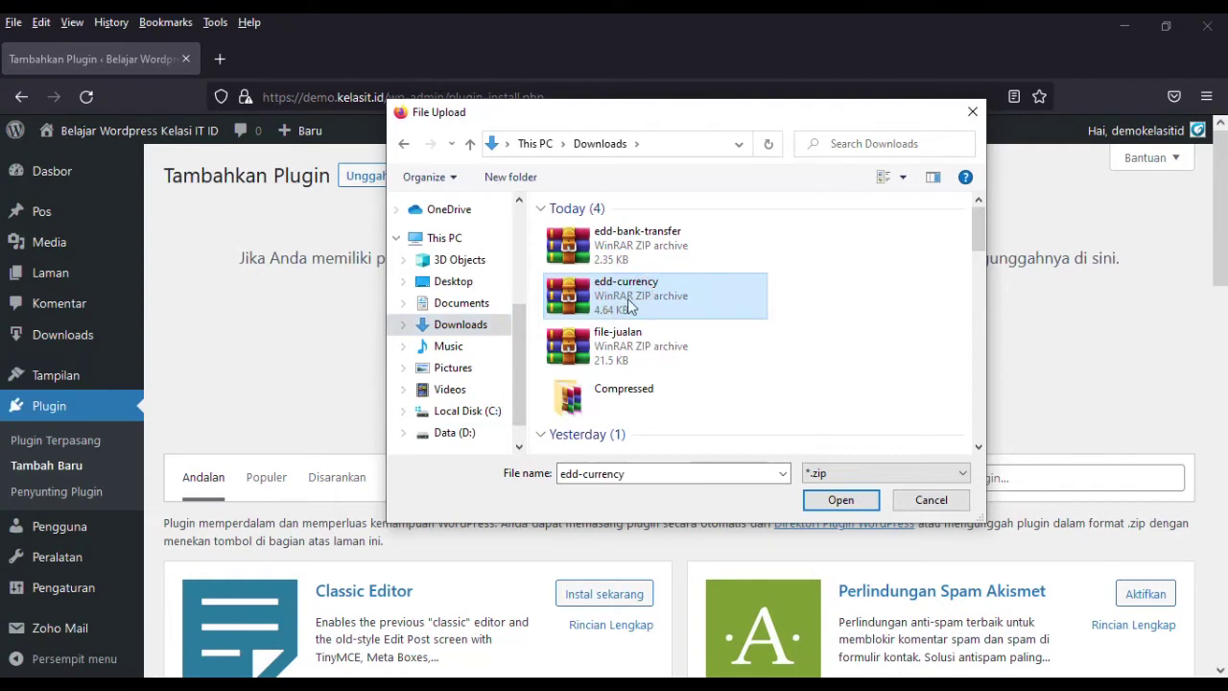
left_click(853, 503)
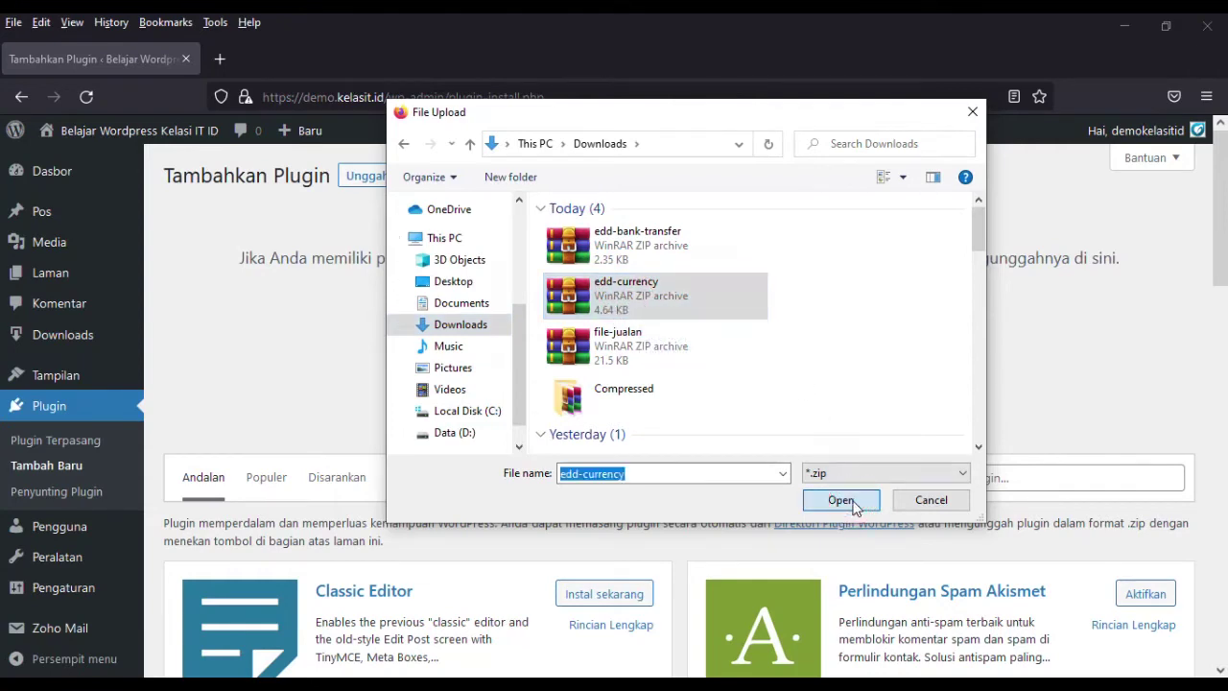
- Install and activate the edd-currency plugin, and check its entry in the installed plugins list
left_click(808, 351)
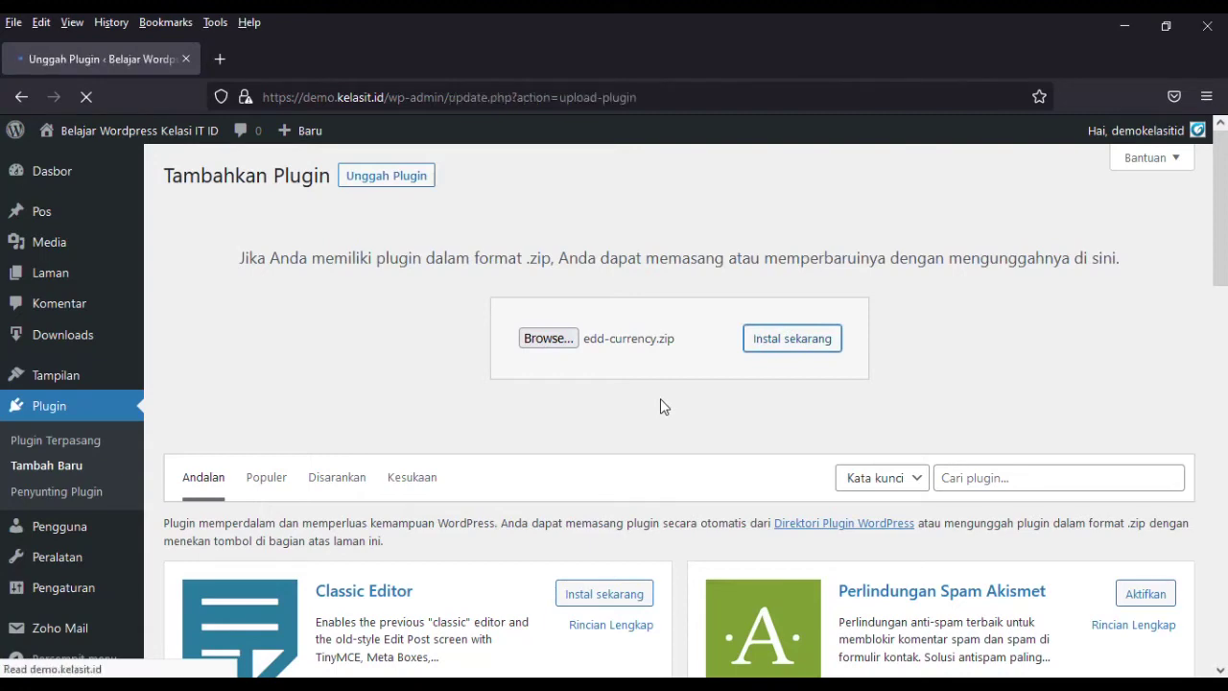
left_click(223, 341)
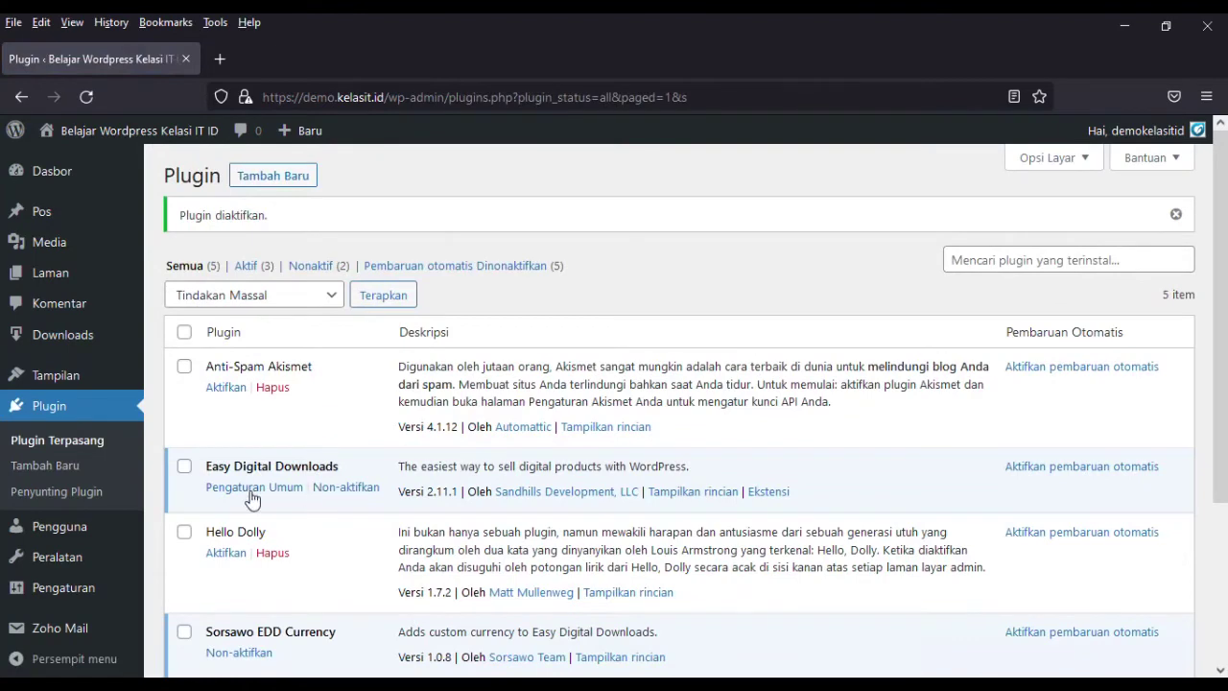
scroll(252, 490, "down", 2)
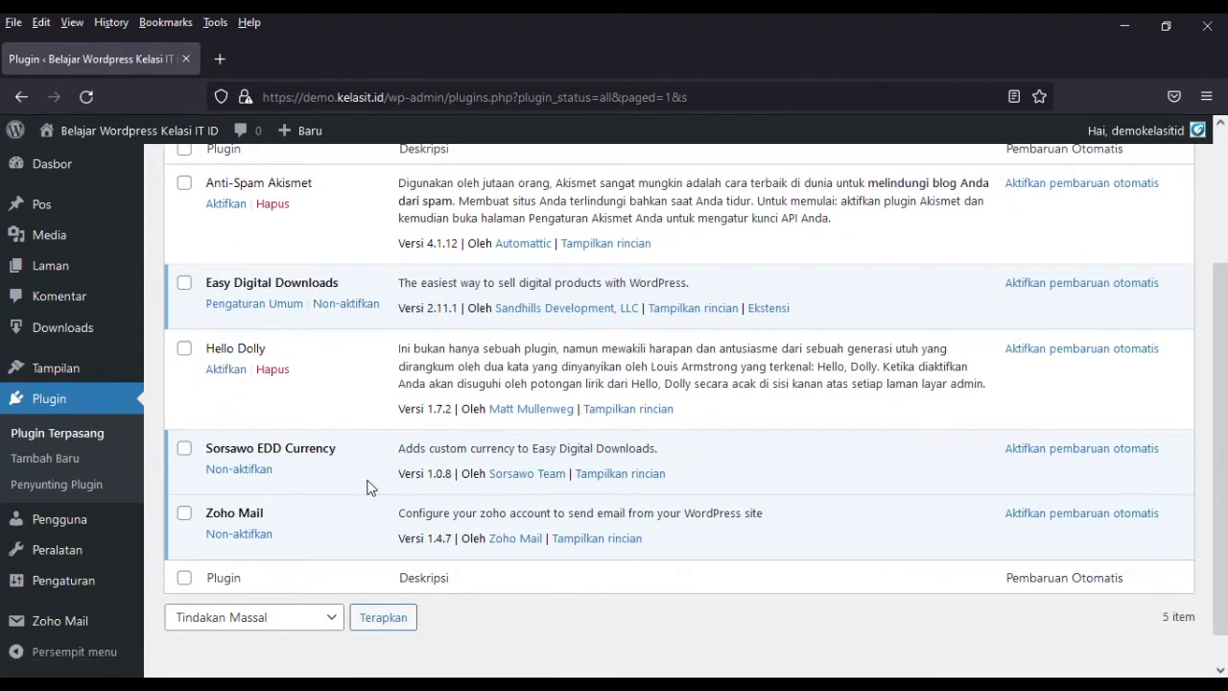
scroll(371, 488, "up", 1)
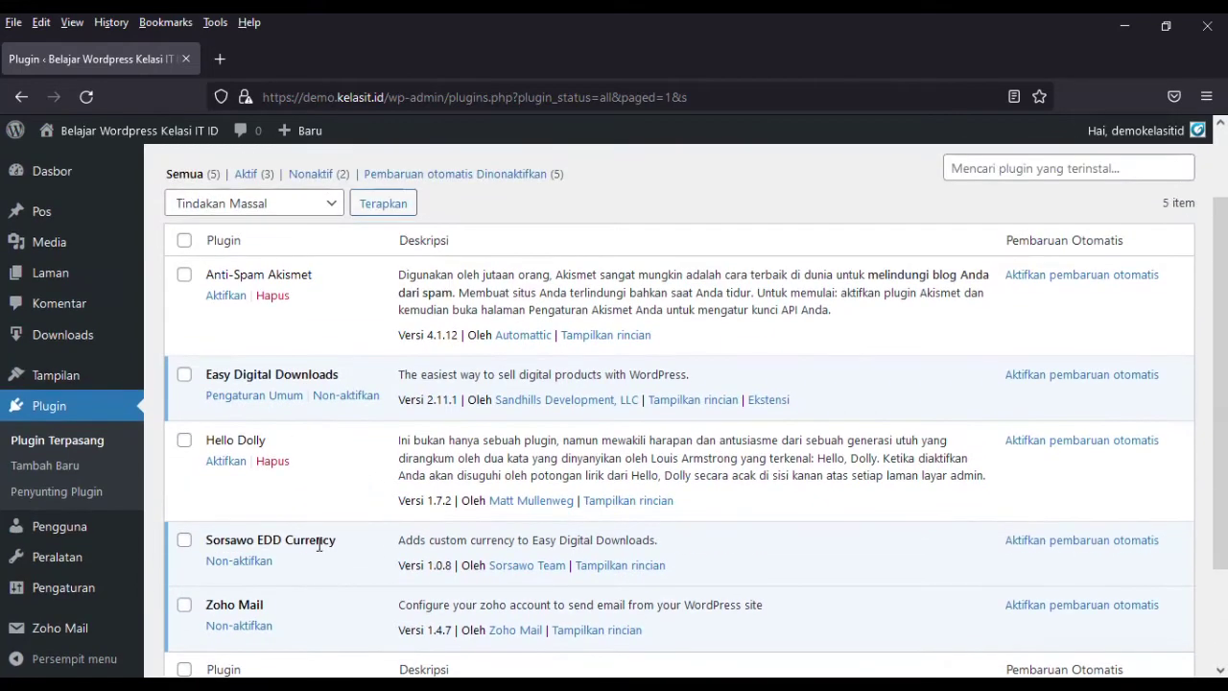
scroll(175, 481, "up", 1)
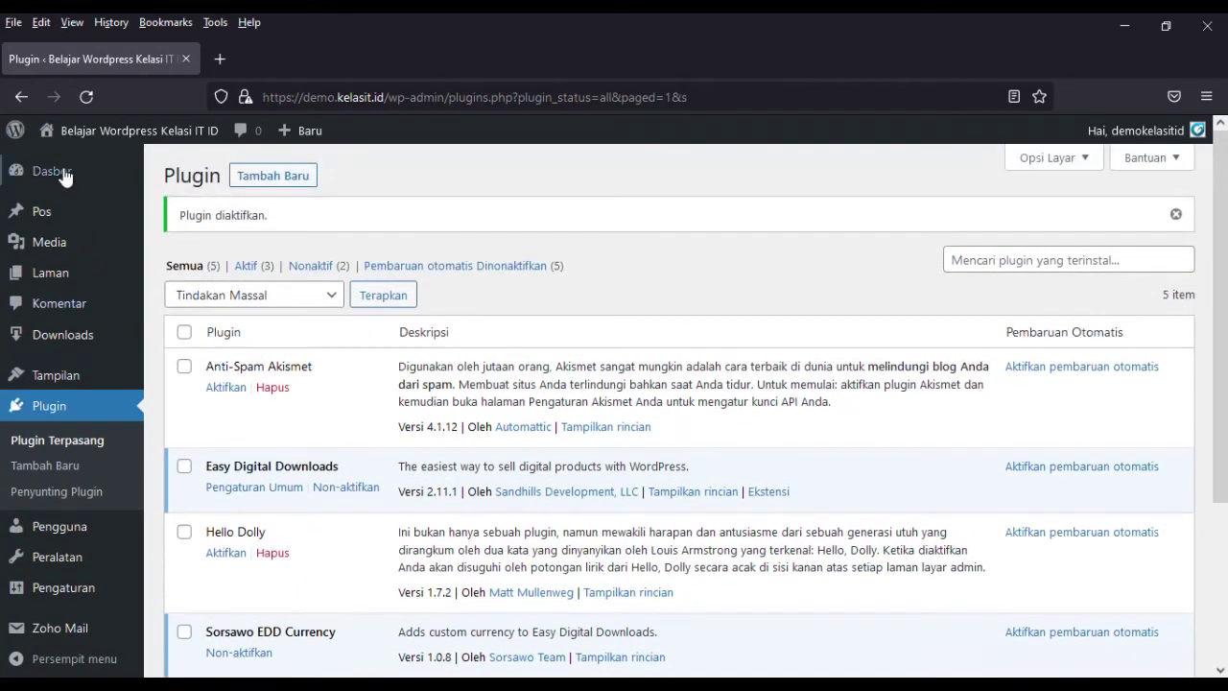
- Add a custom Easy Digital Downloads currency named Indonesia with code IDR and symbol Rp, and check it in the available currencies
mouse_move(62, 337)
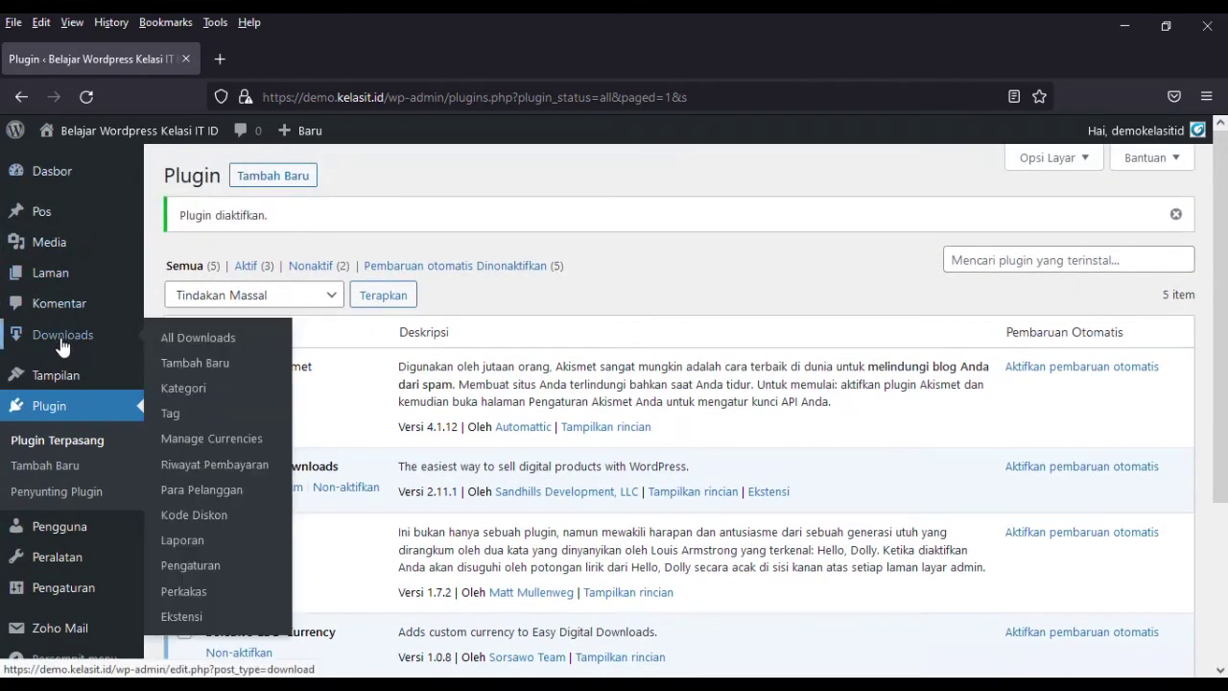
left_click(200, 576)
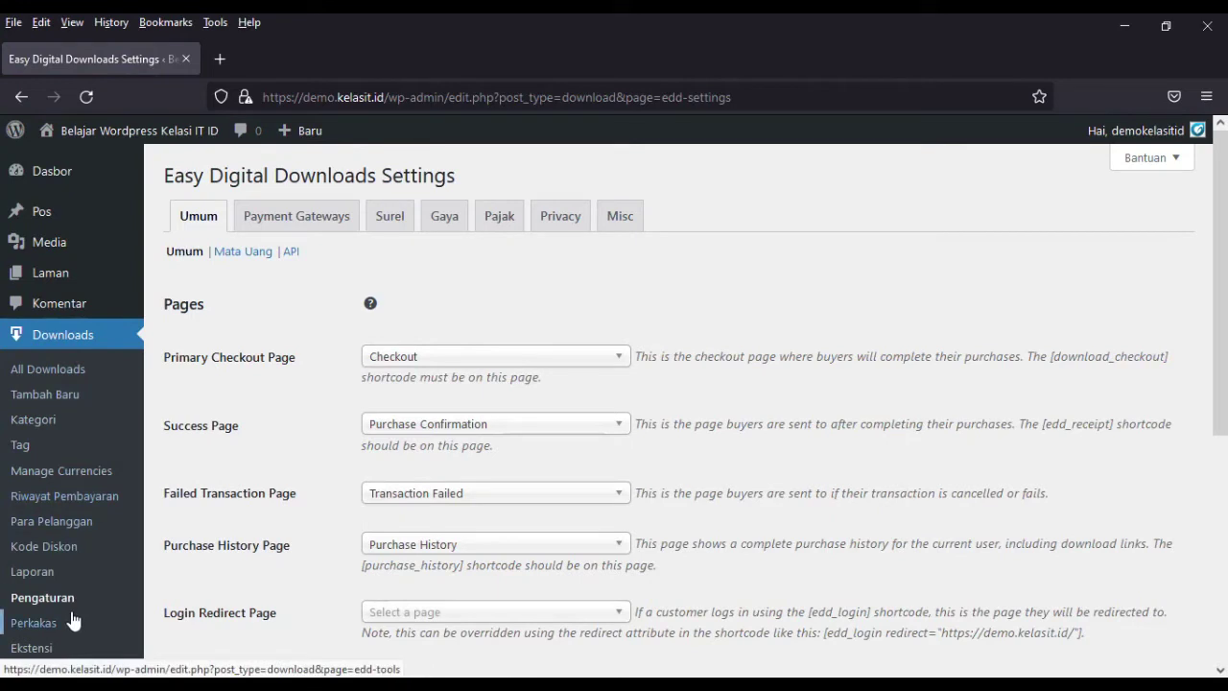
left_click(51, 470)
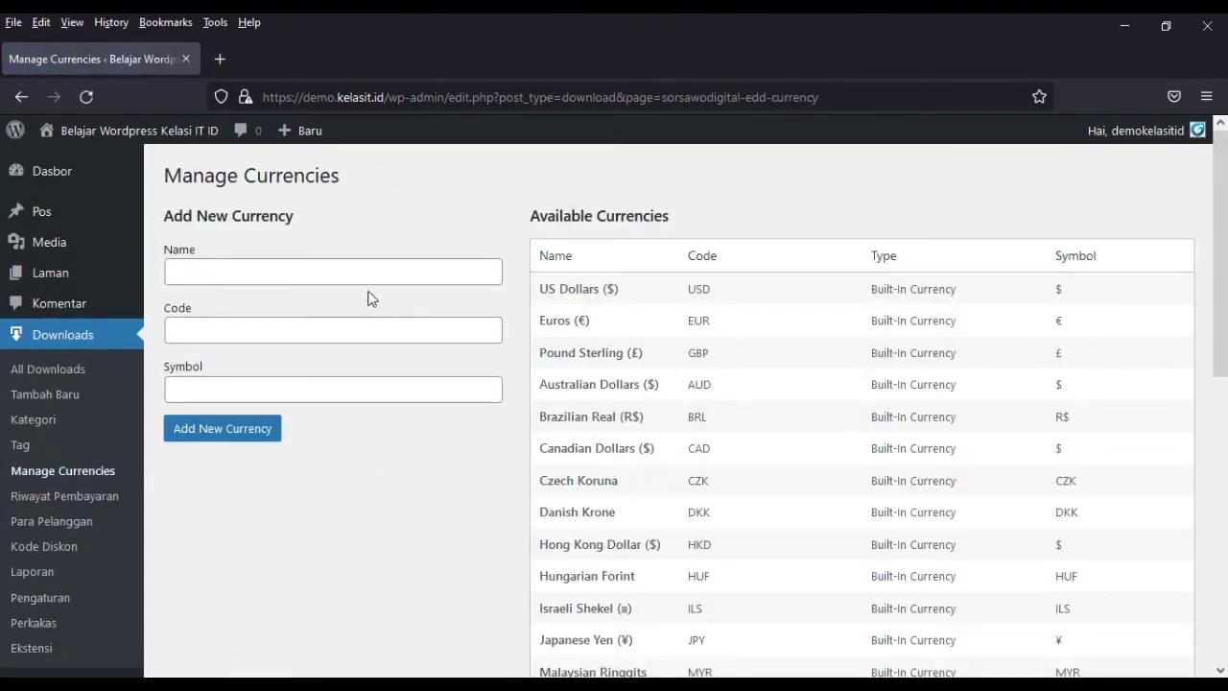
left_click(252, 273)
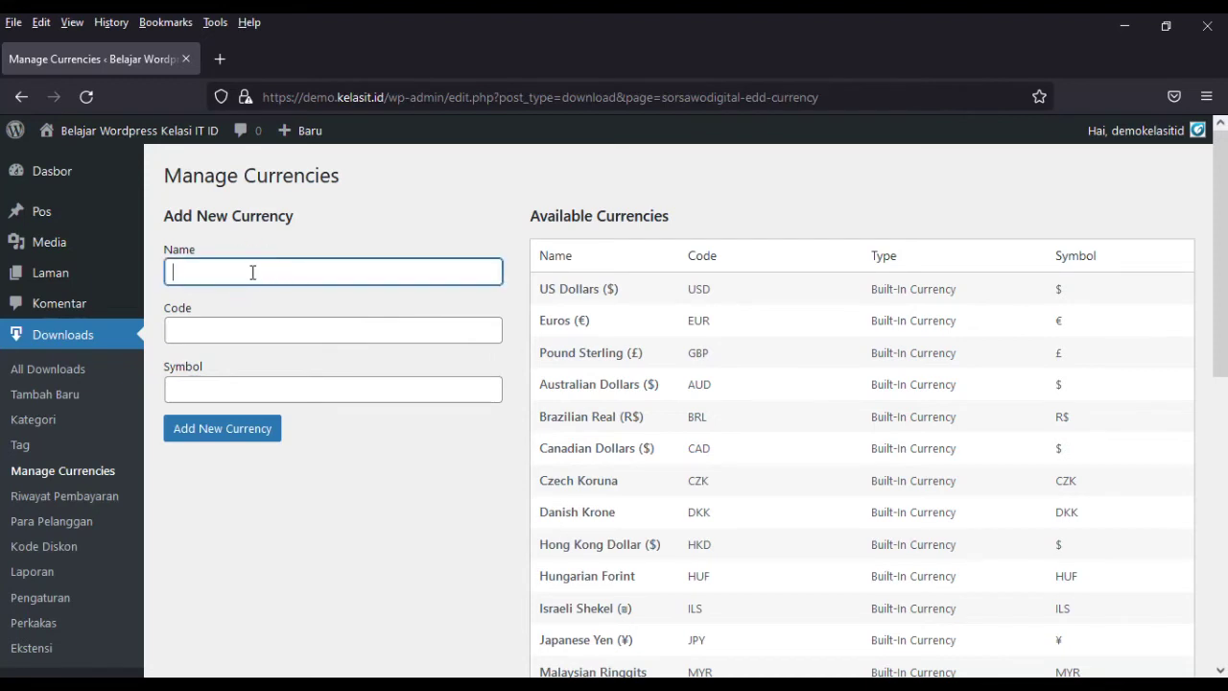
type("Indonesia")
key("Tab")
key("BackSpace")
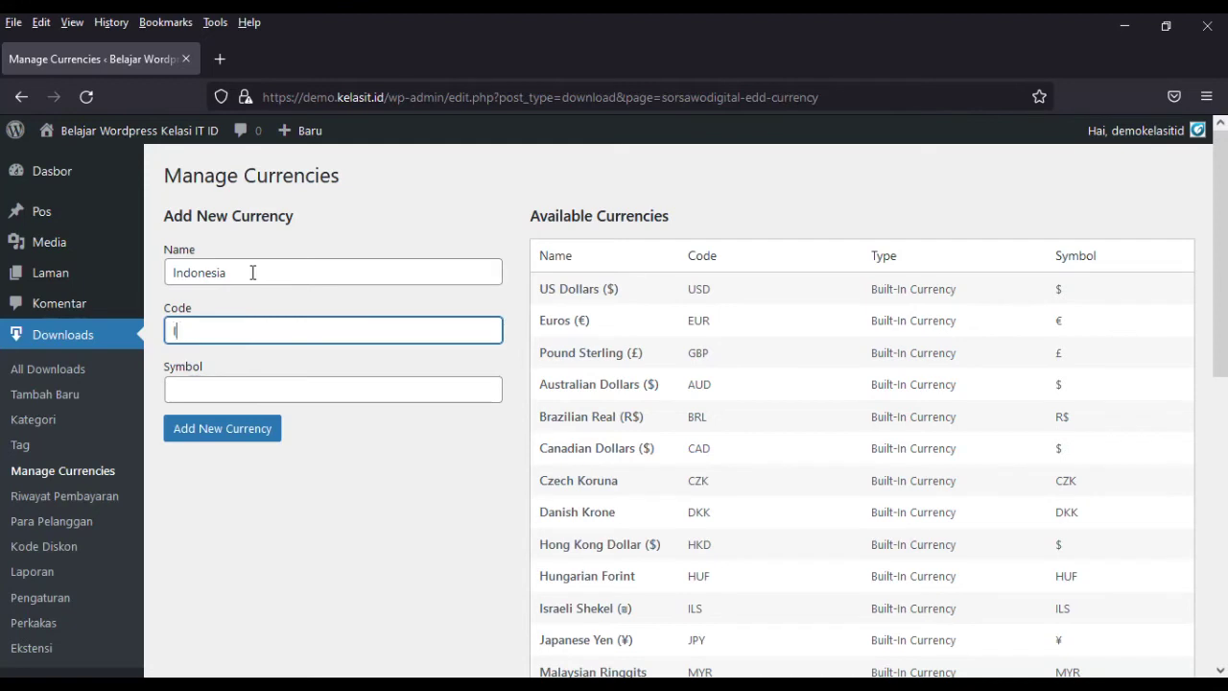
key("Tab")
type("Rp")
left_click(206, 431)
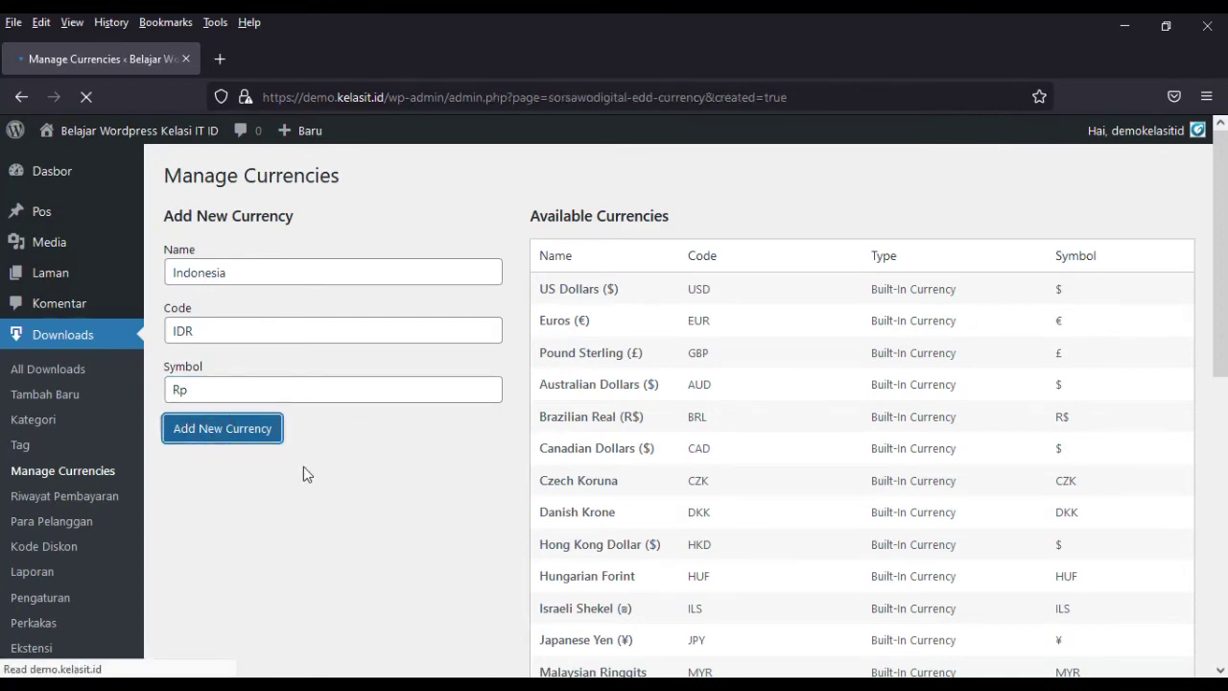
scroll(805, 424, "down", 7)
scroll(807, 424, "down", 1)
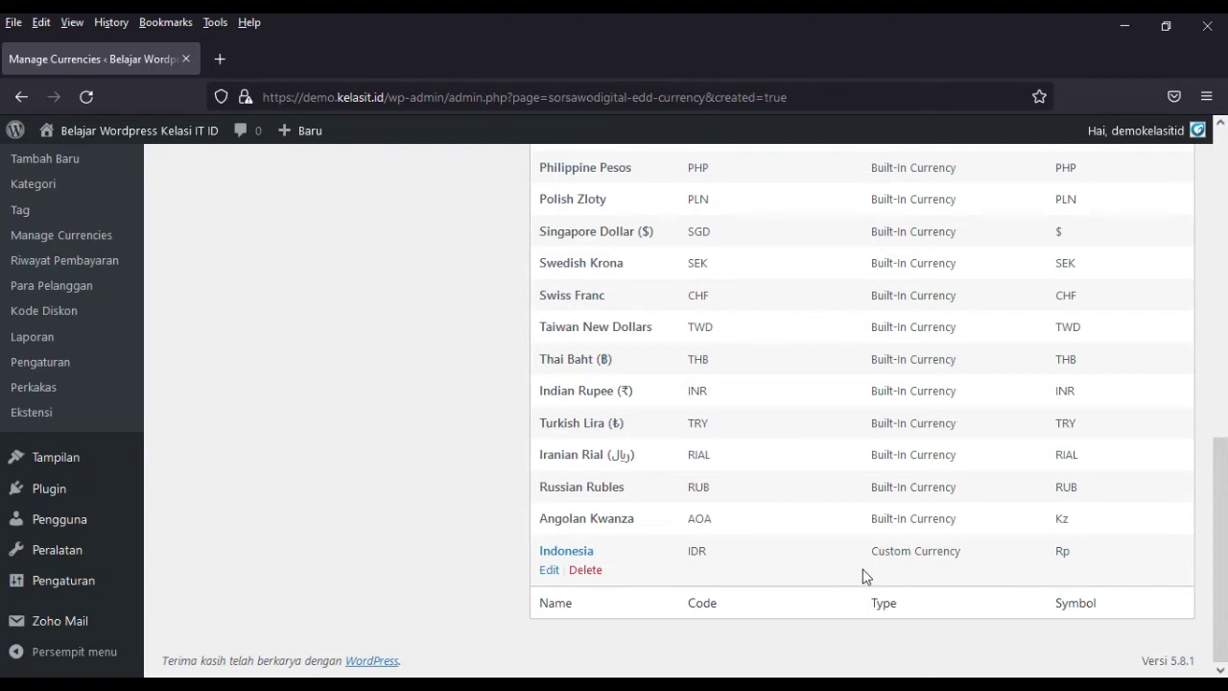
- Set the Easy Digital Downloads currency to Indonesia with the sign position Before - $10, and save the settings
scroll(336, 488, "up", 5)
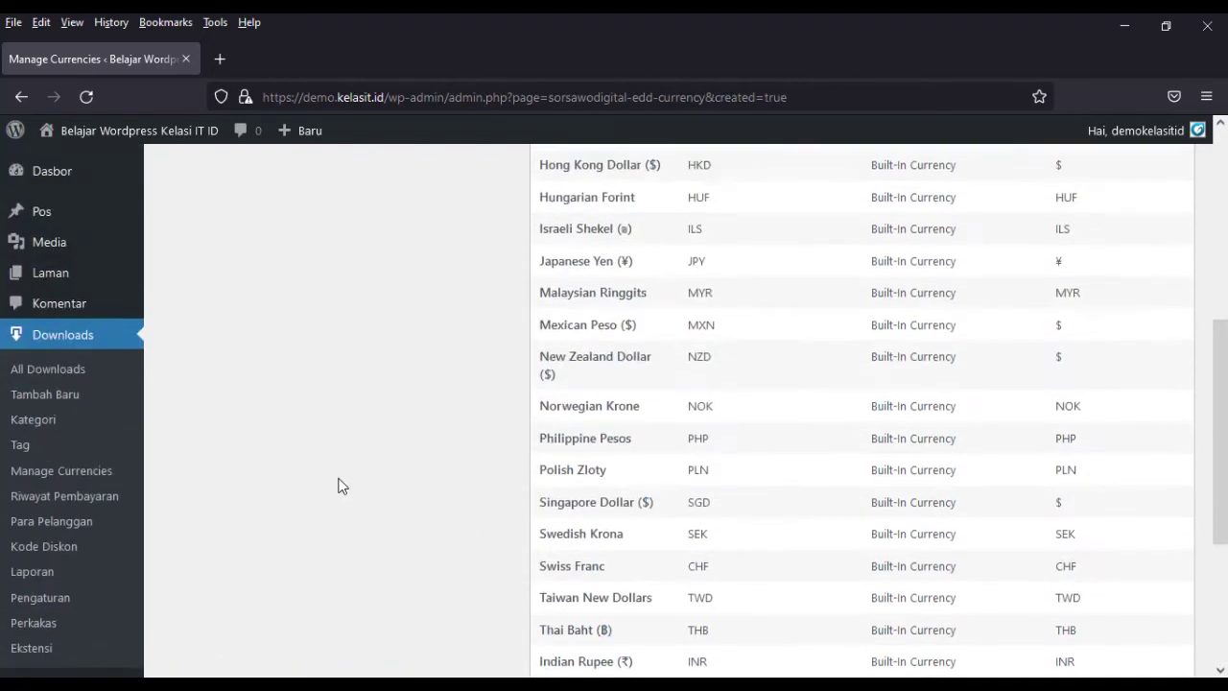
left_click(58, 603)
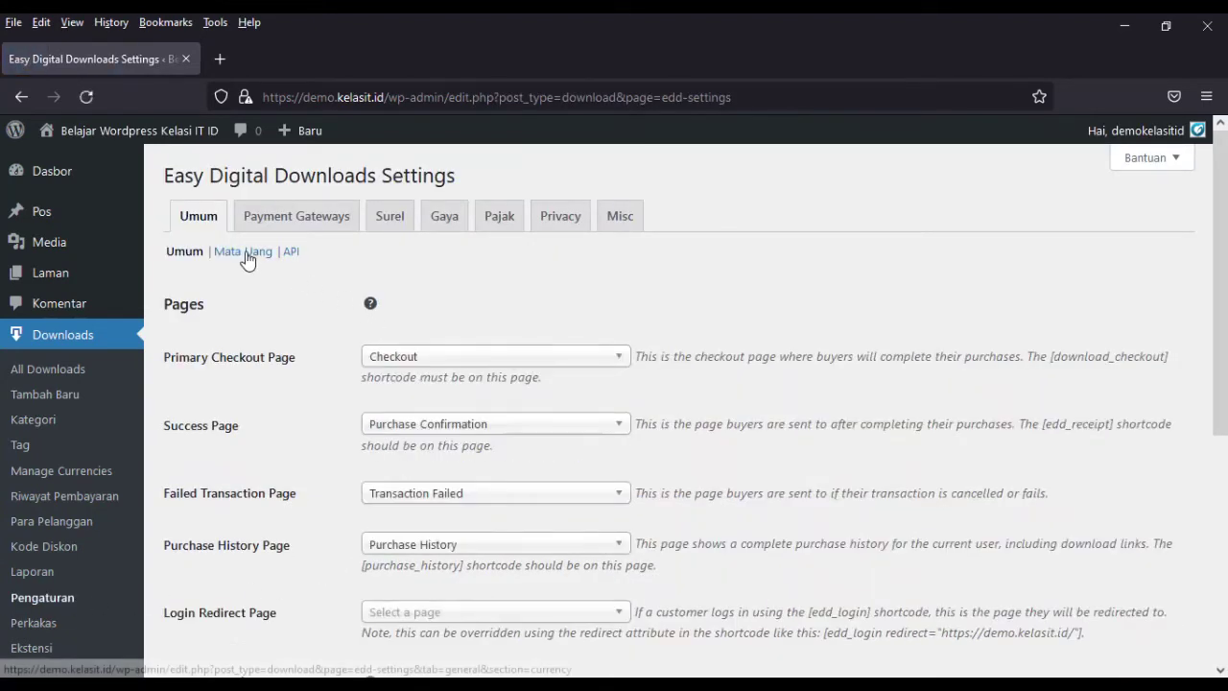
left_click(246, 255)
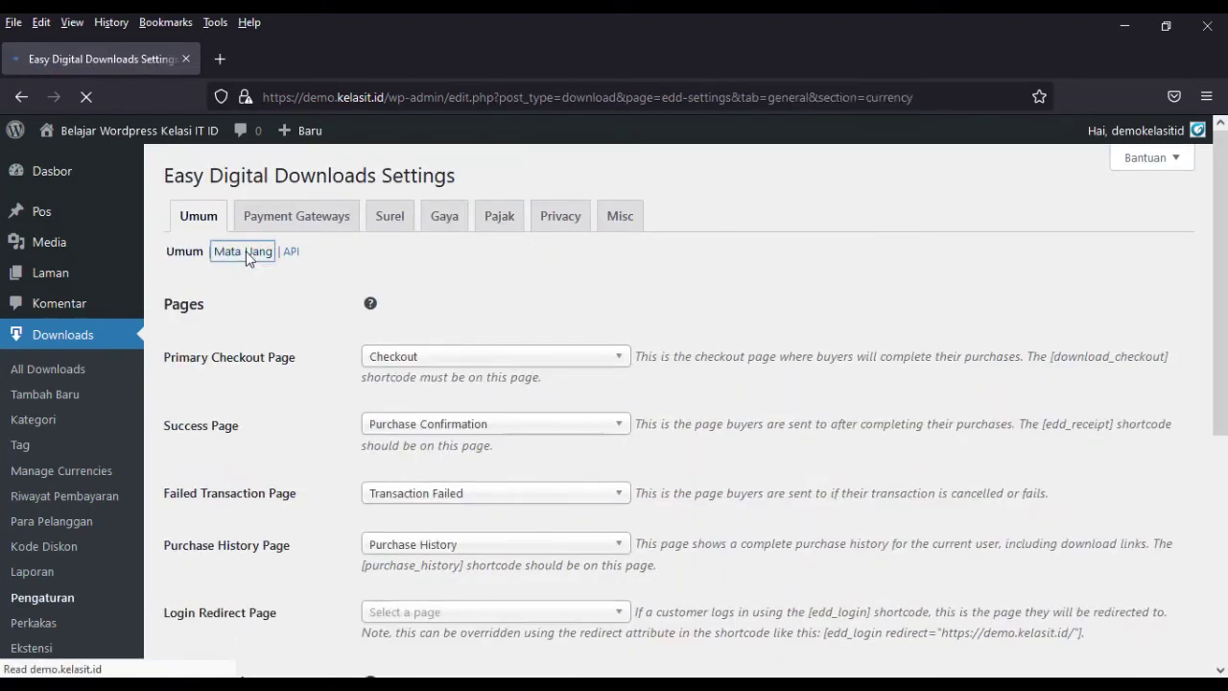
left_click(448, 305)
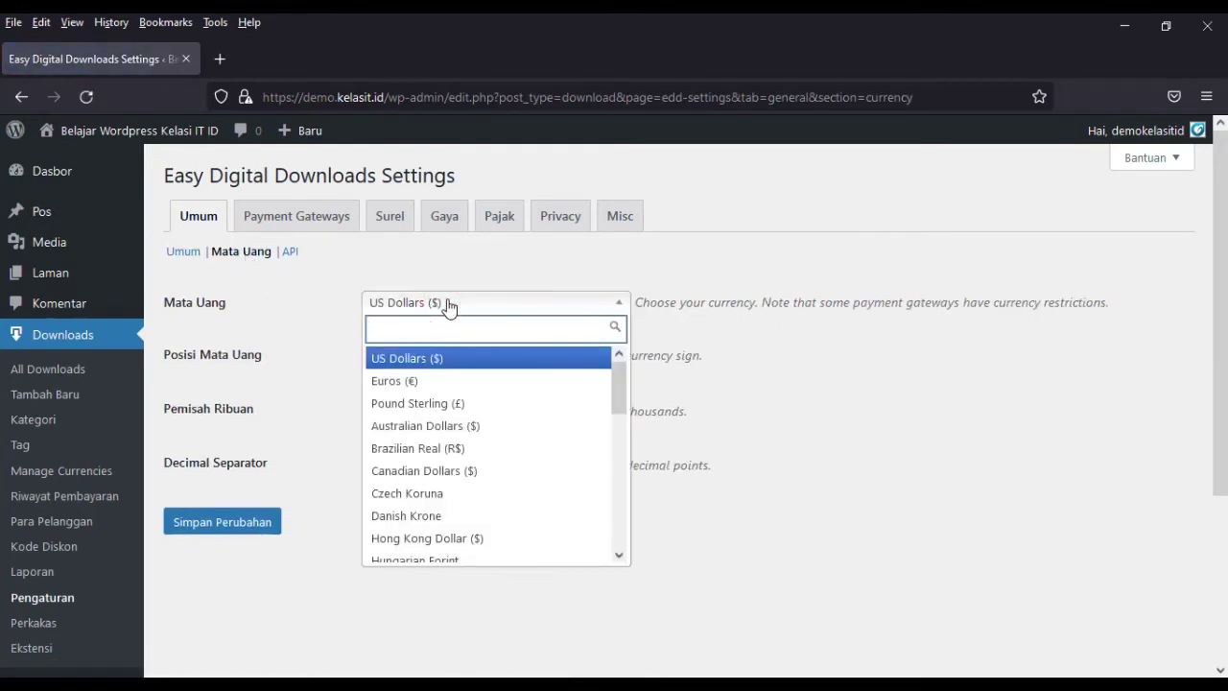
type("ind")
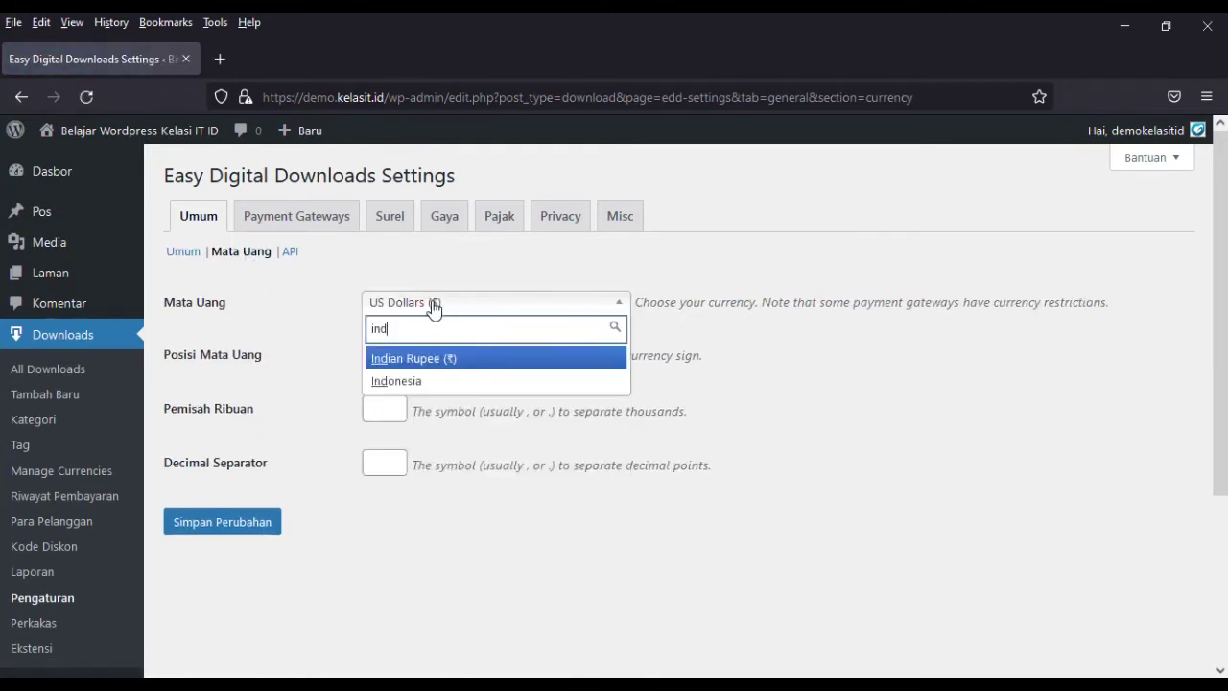
left_click(410, 383)
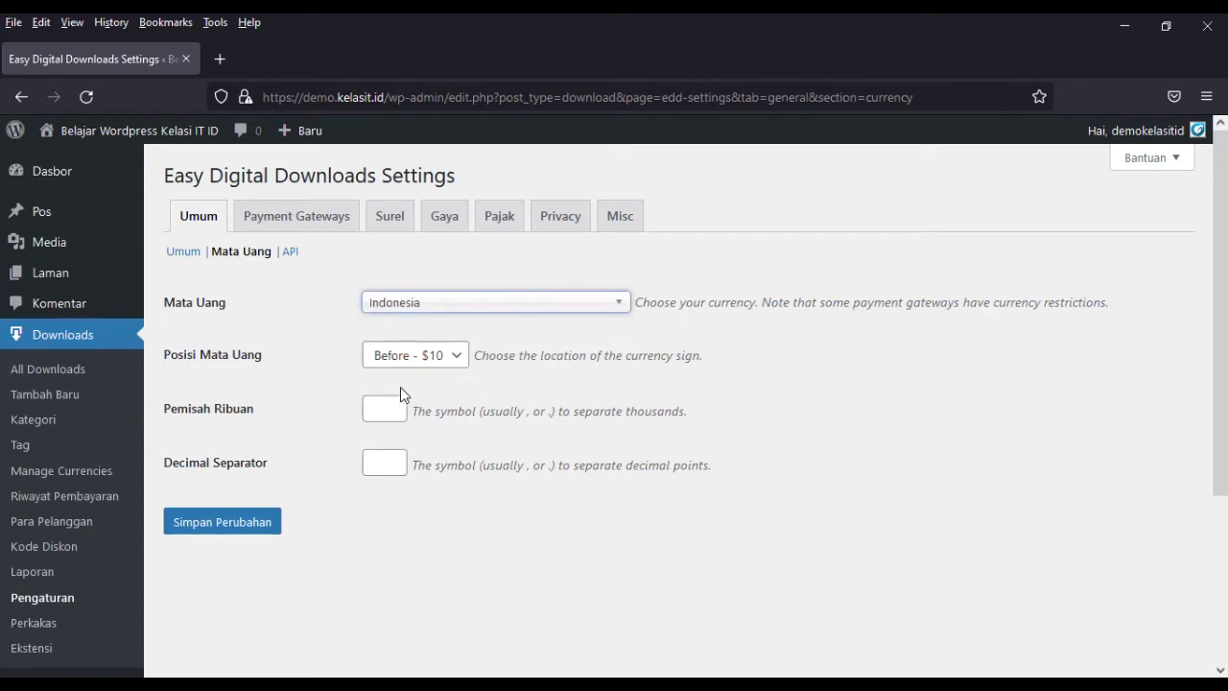
left_click(428, 357)
left_click(428, 362)
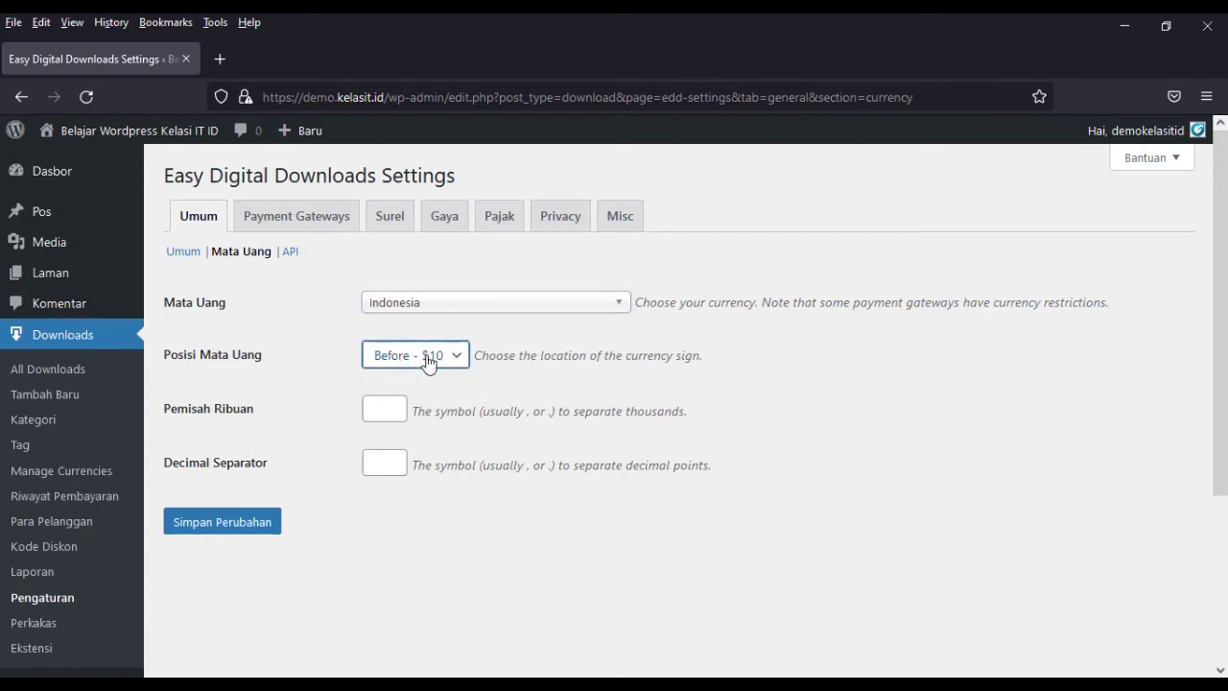
left_click(216, 524)
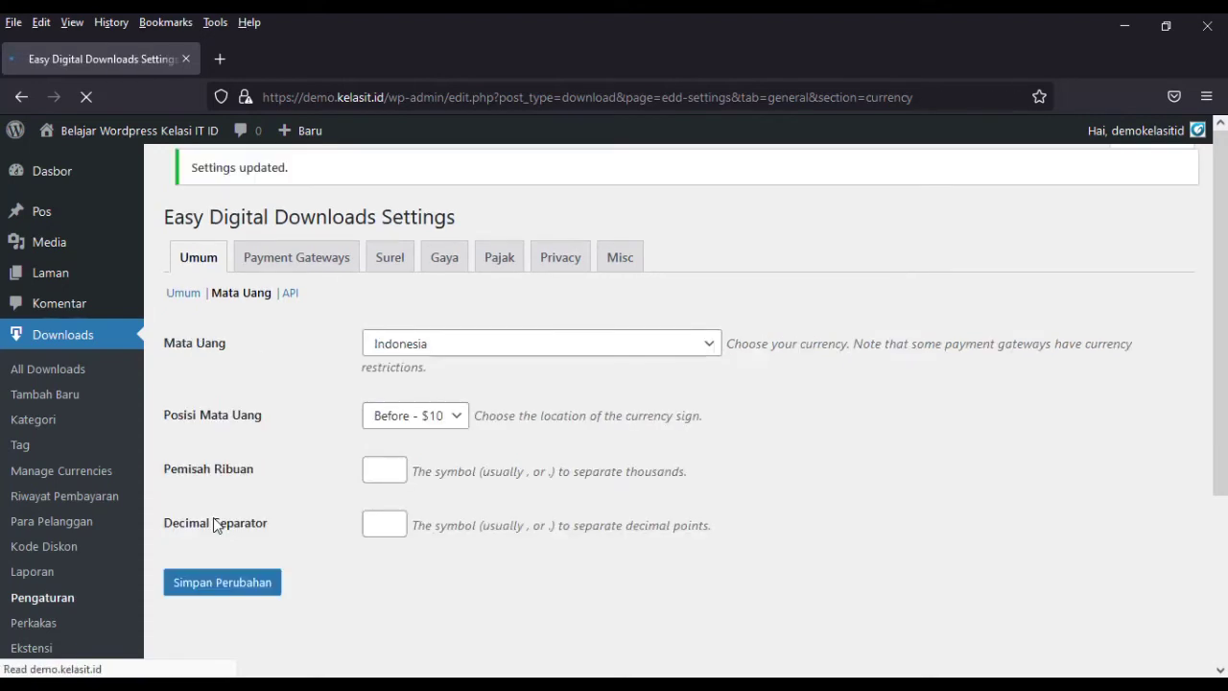
- Open the dashboard home to check the currency in the Easy Digital Downloads sales summary
mouse_move(67, 179)
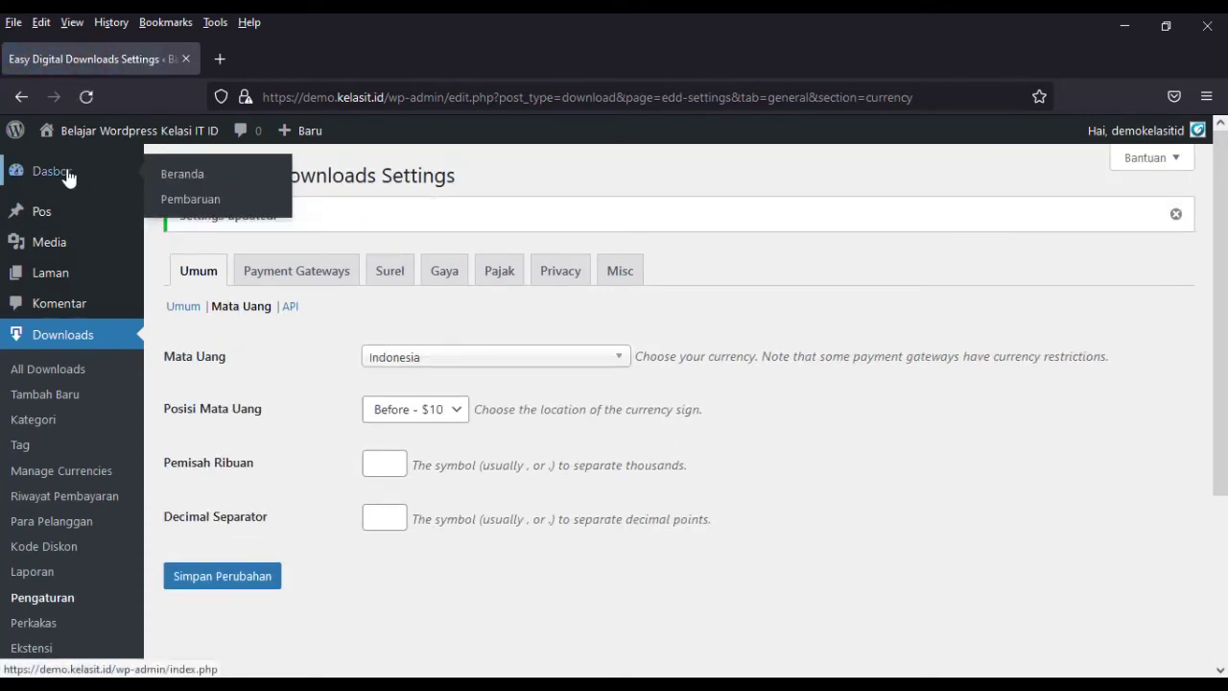
left_click(191, 177)
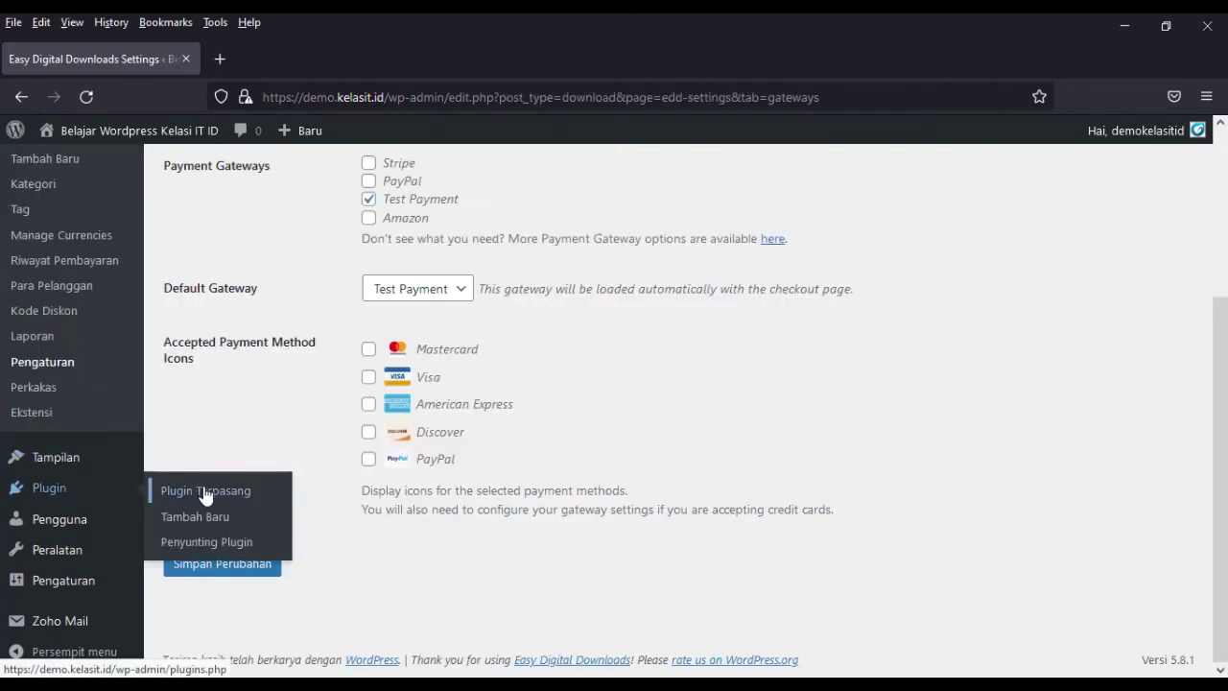
- Upload the edd-bank-transfer.zip plugin from the Downloads folder, install it and activate it
left_click(208, 519)
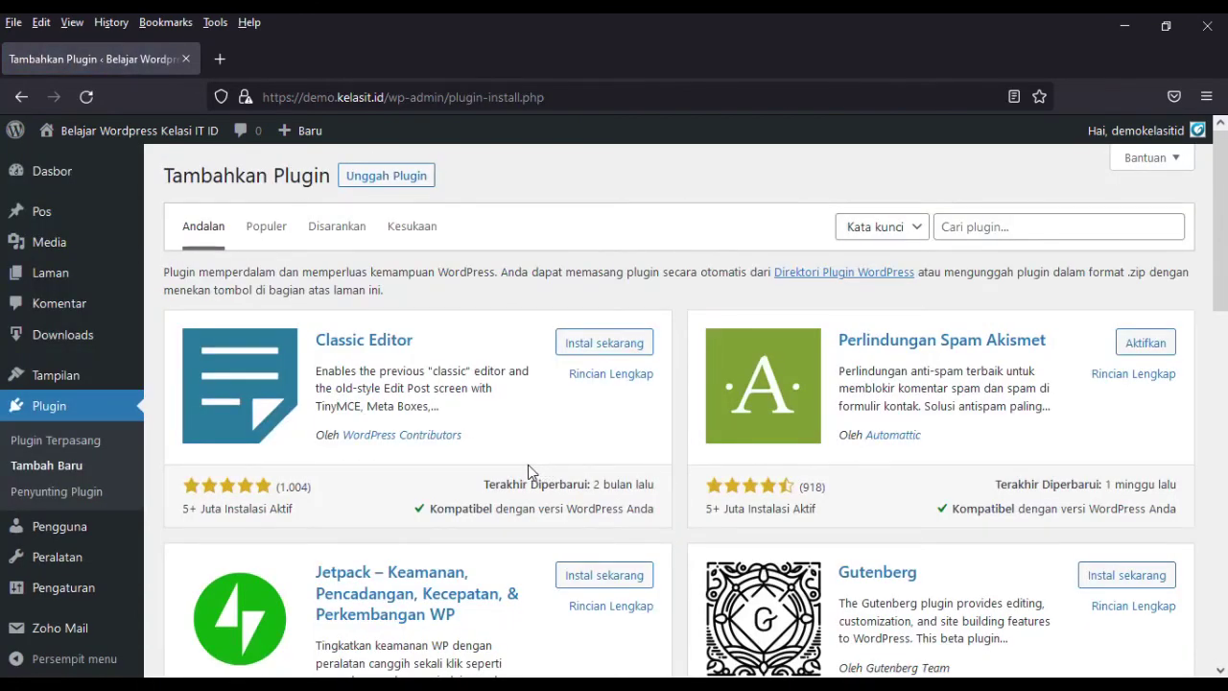
left_click(412, 182)
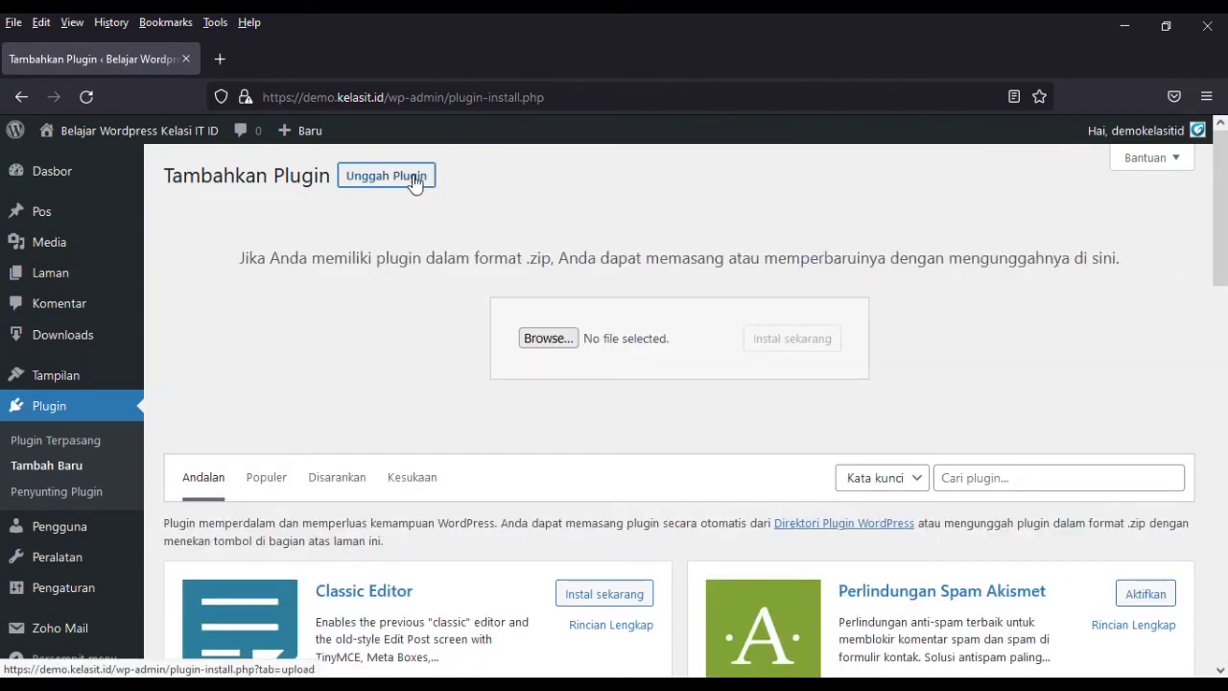
left_click(565, 344)
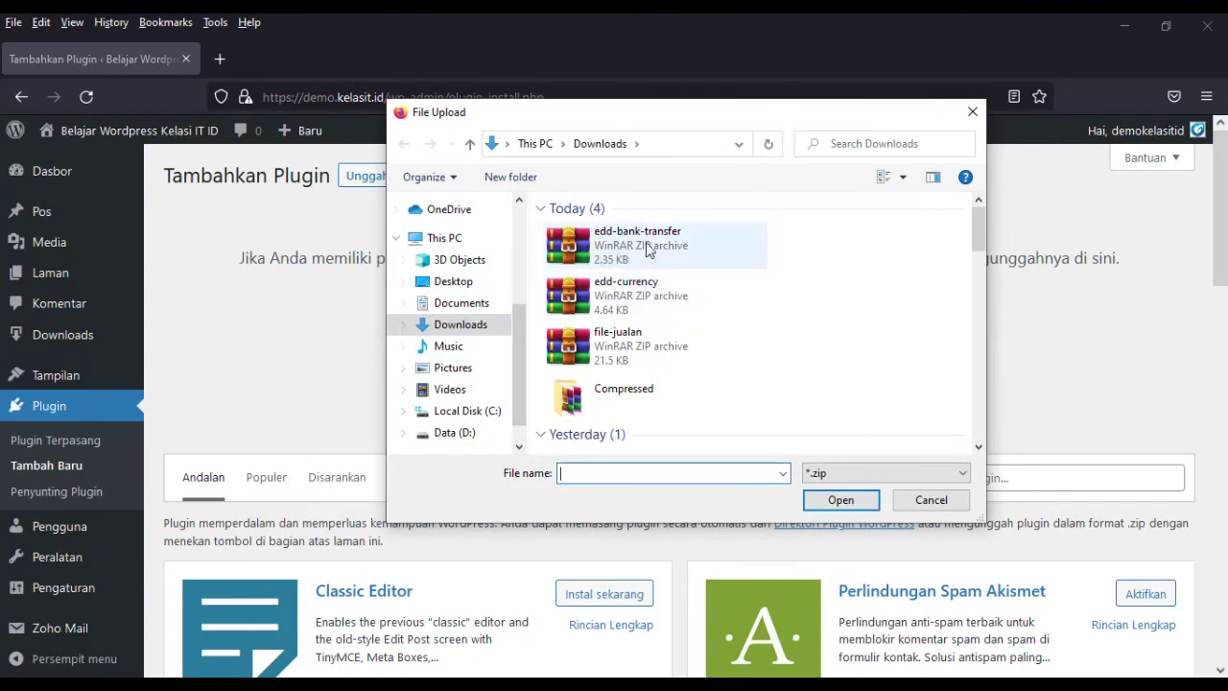
left_click(648, 248)
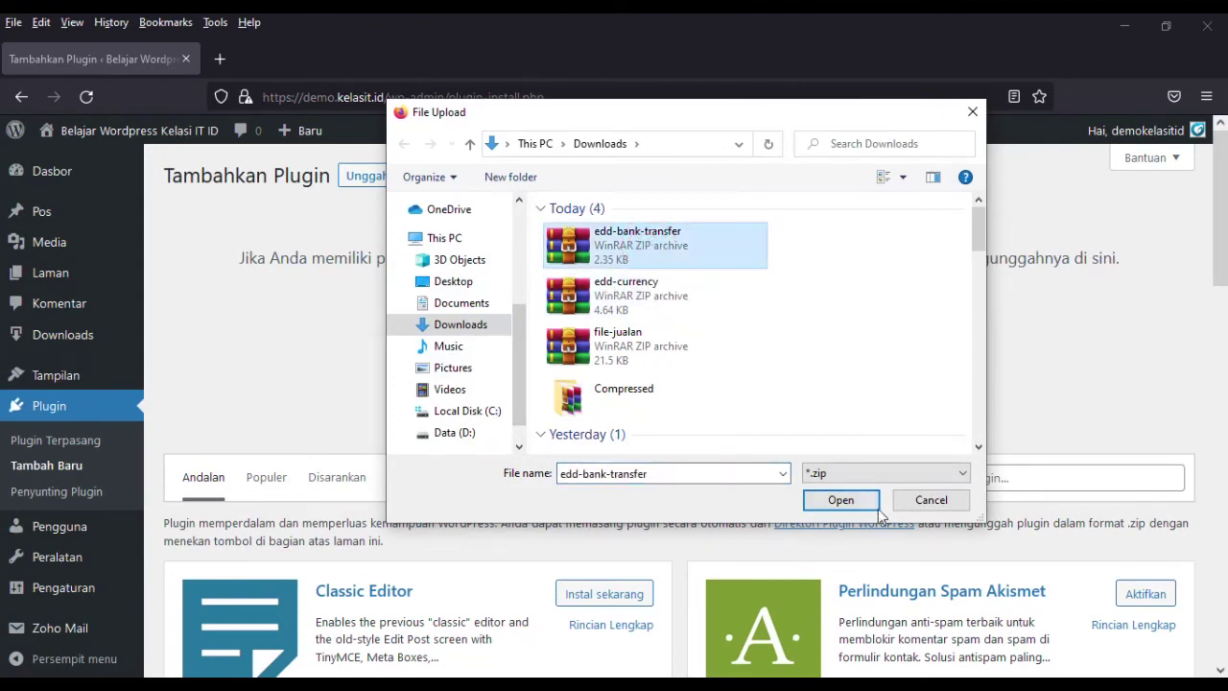
left_click(842, 500)
left_click(794, 344)
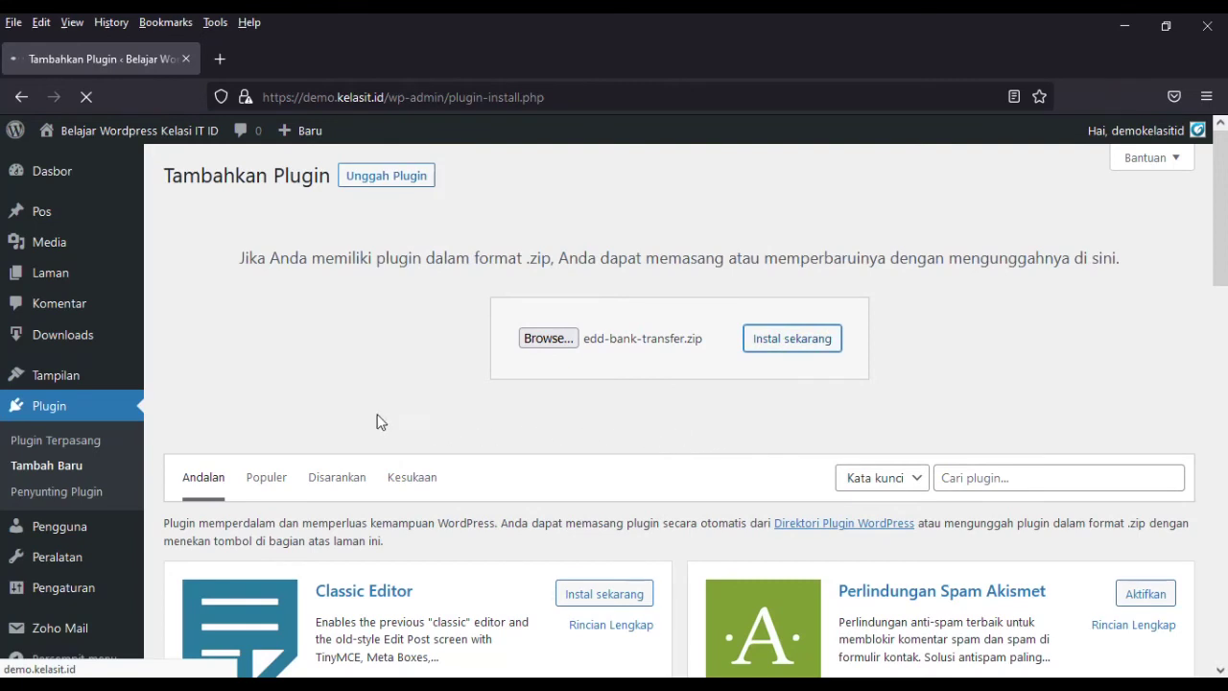
left_click(218, 336)
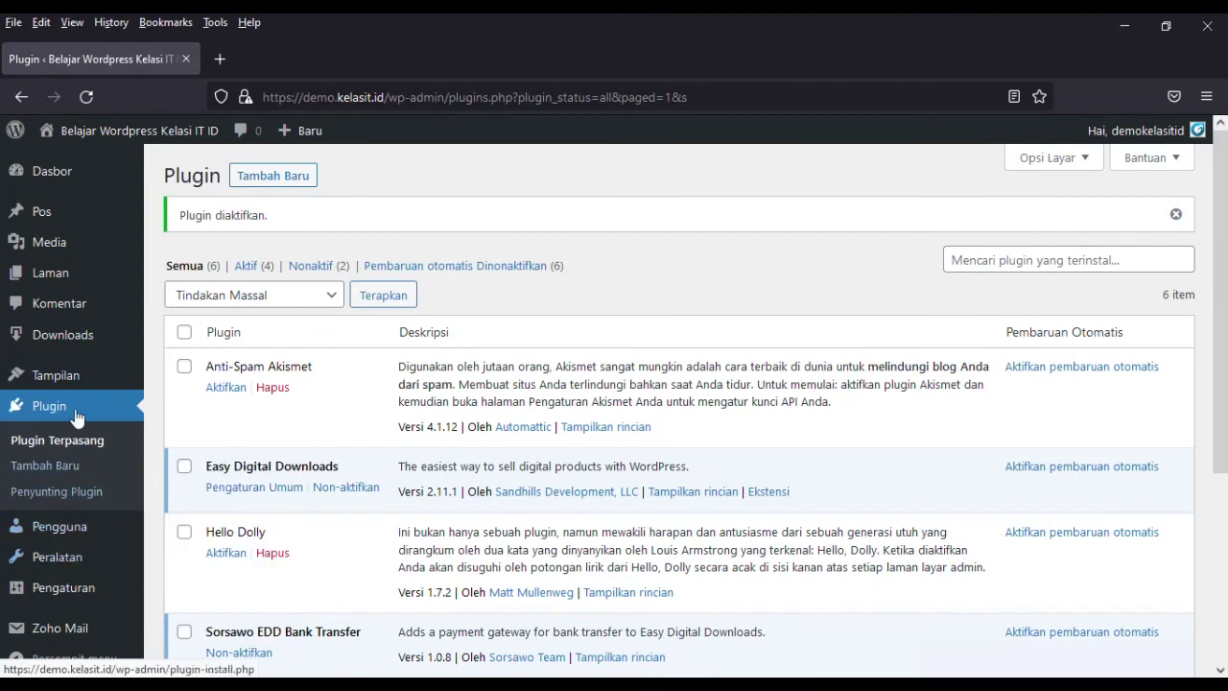
- In the Easy Digital Downloads payment gateway settings, disable Test Payment and enable Bank Transfer
mouse_move(102, 346)
left_click(202, 574)
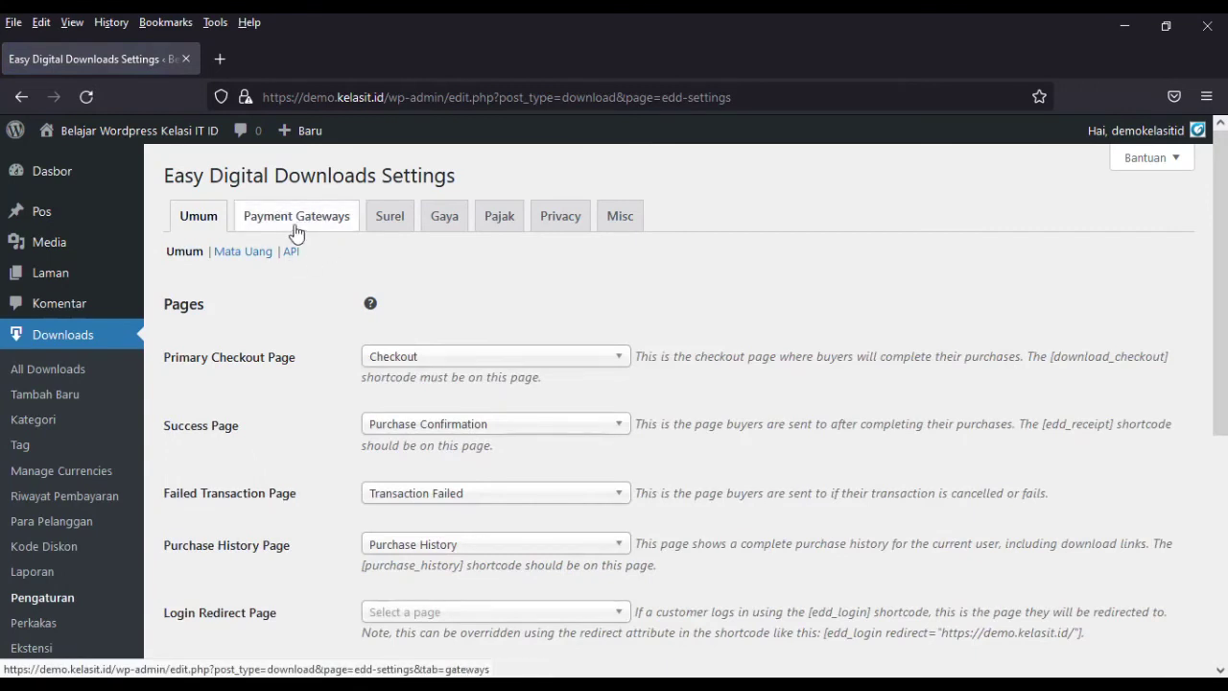
left_click(311, 219)
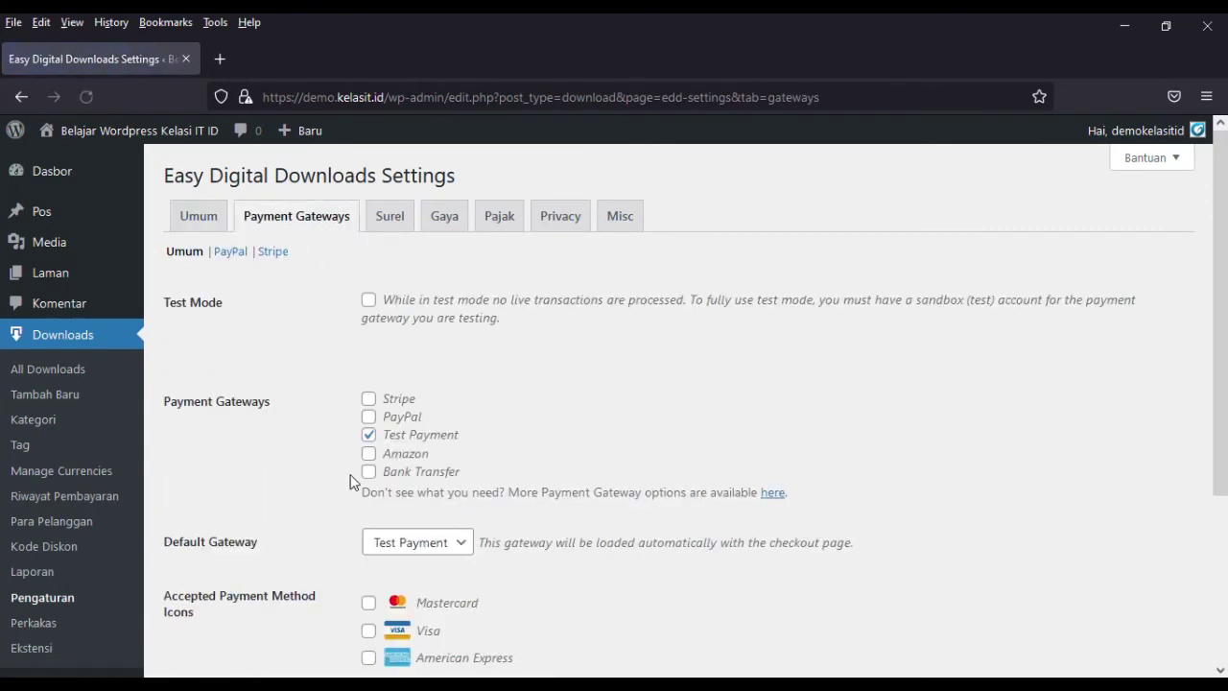
scroll(384, 460, "down", 2)
left_click(369, 343)
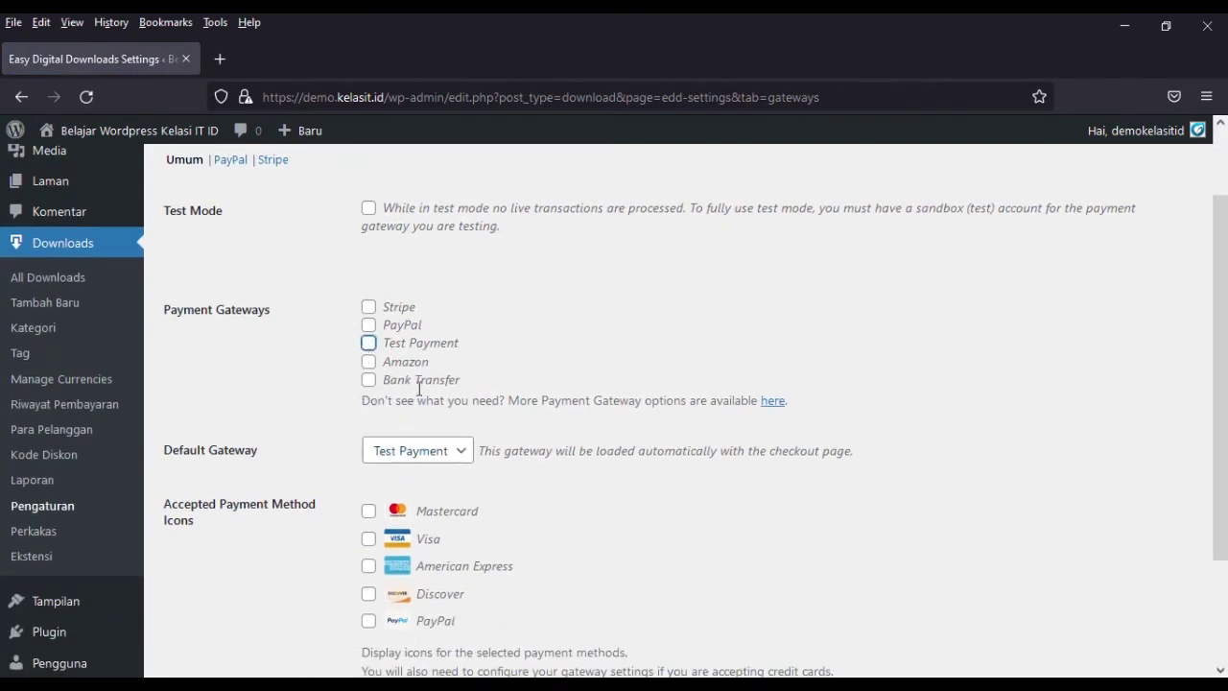
left_click(369, 383)
- Set the default gateway to Bank Transfer and save the payment gateway settings
left_click(409, 455)
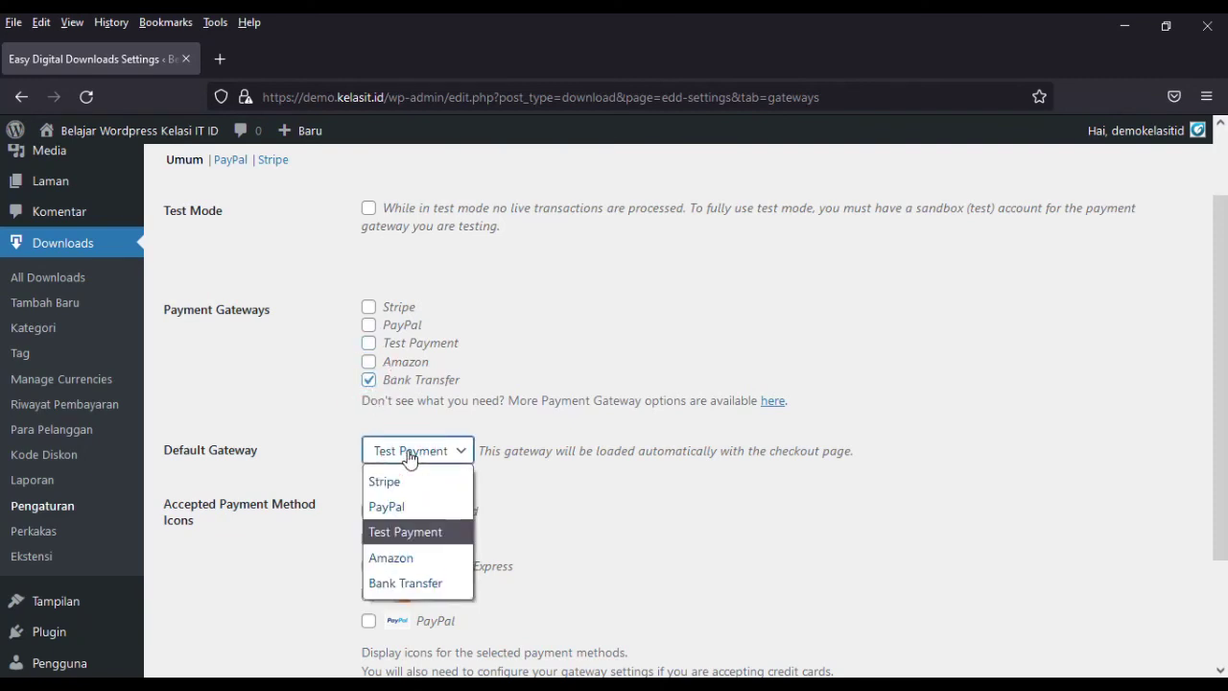
left_click(410, 458)
left_click(406, 455)
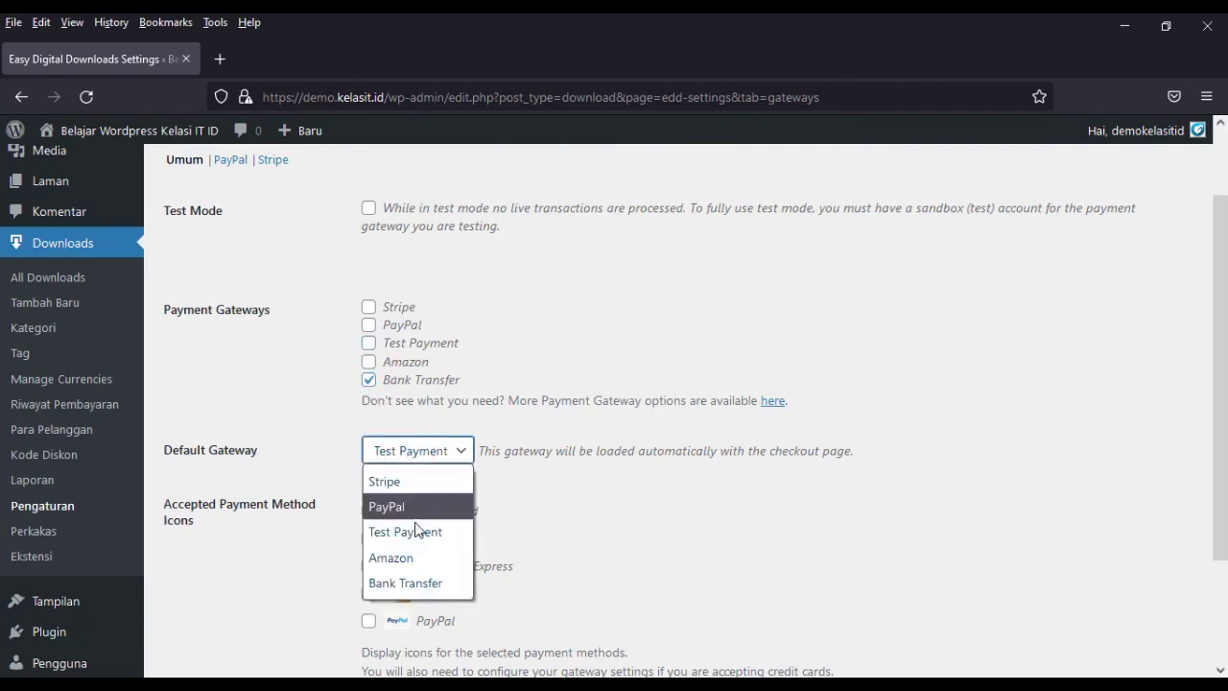
left_click(404, 584)
left_click(274, 590)
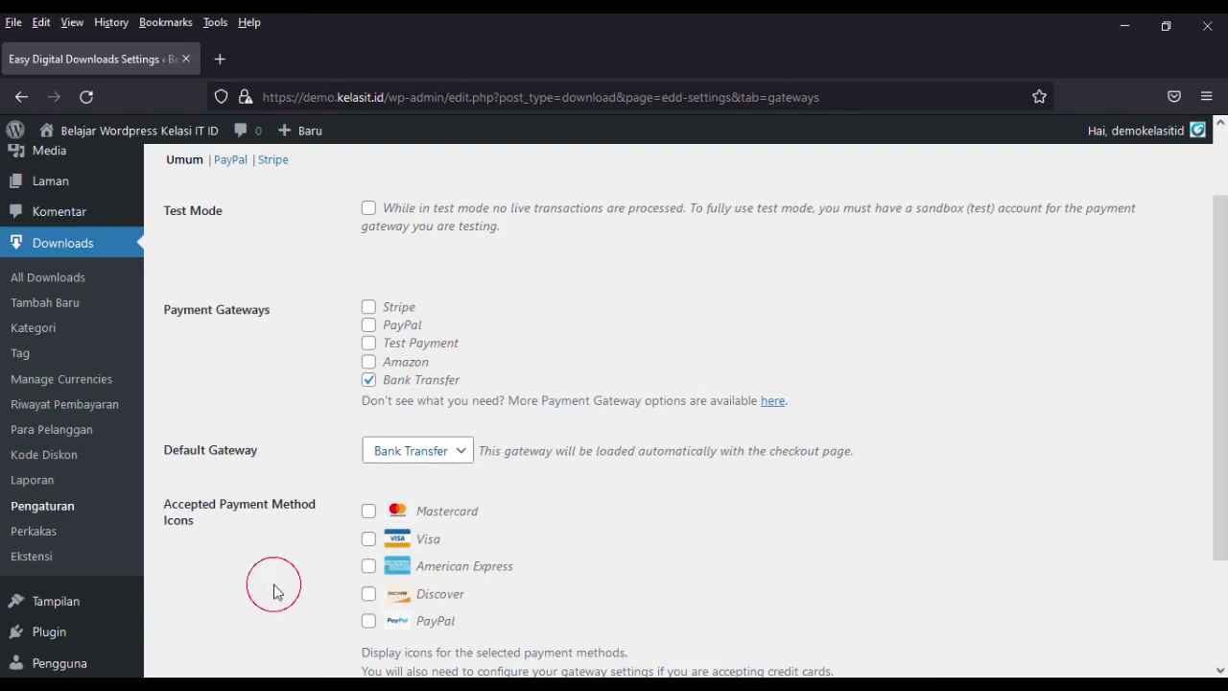
scroll(274, 589, "down", 3)
left_click(209, 588)
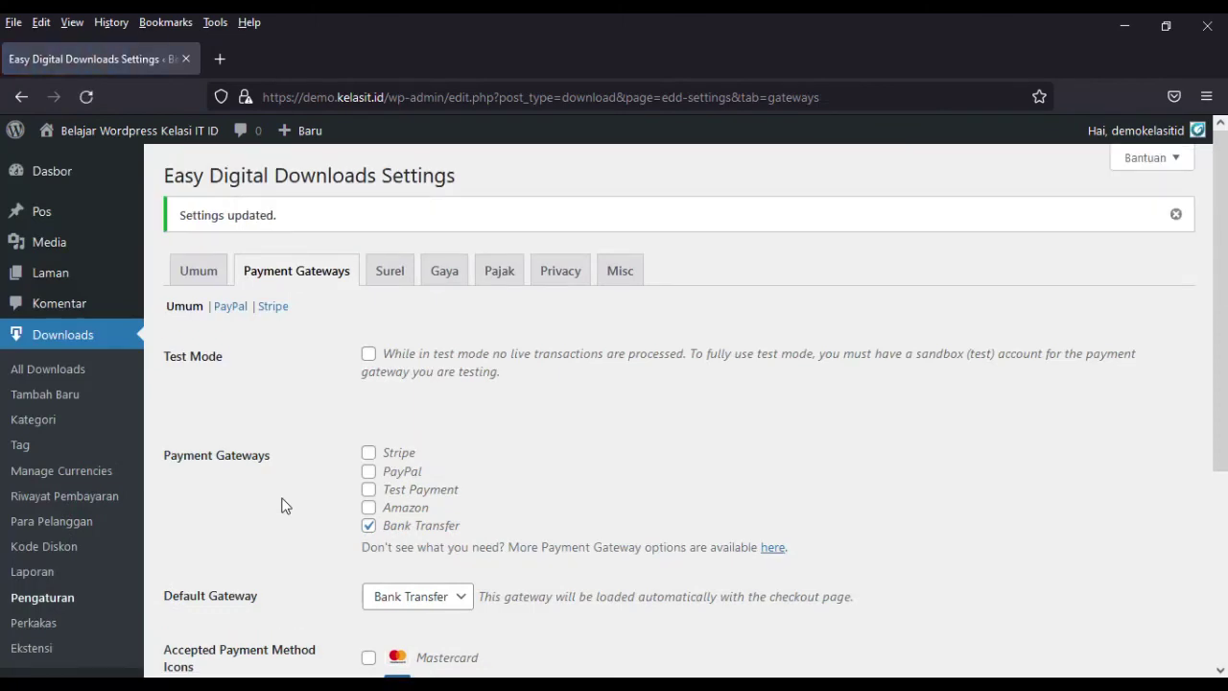
left_click(197, 272)
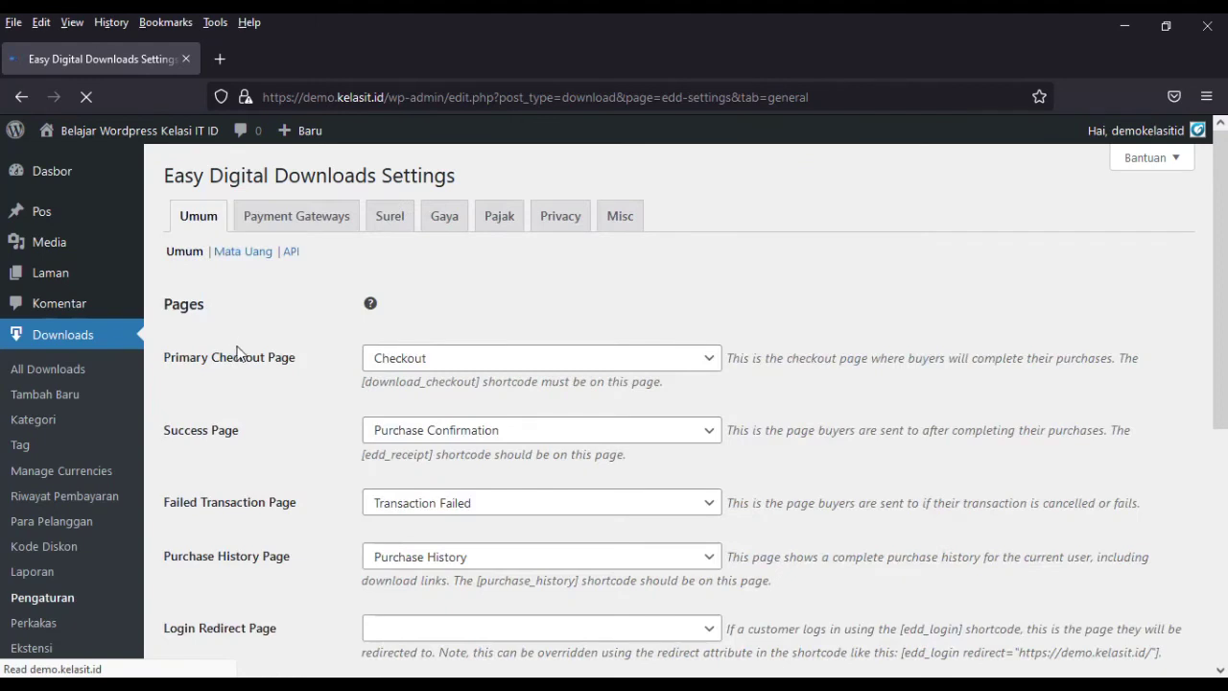
left_click(309, 223)
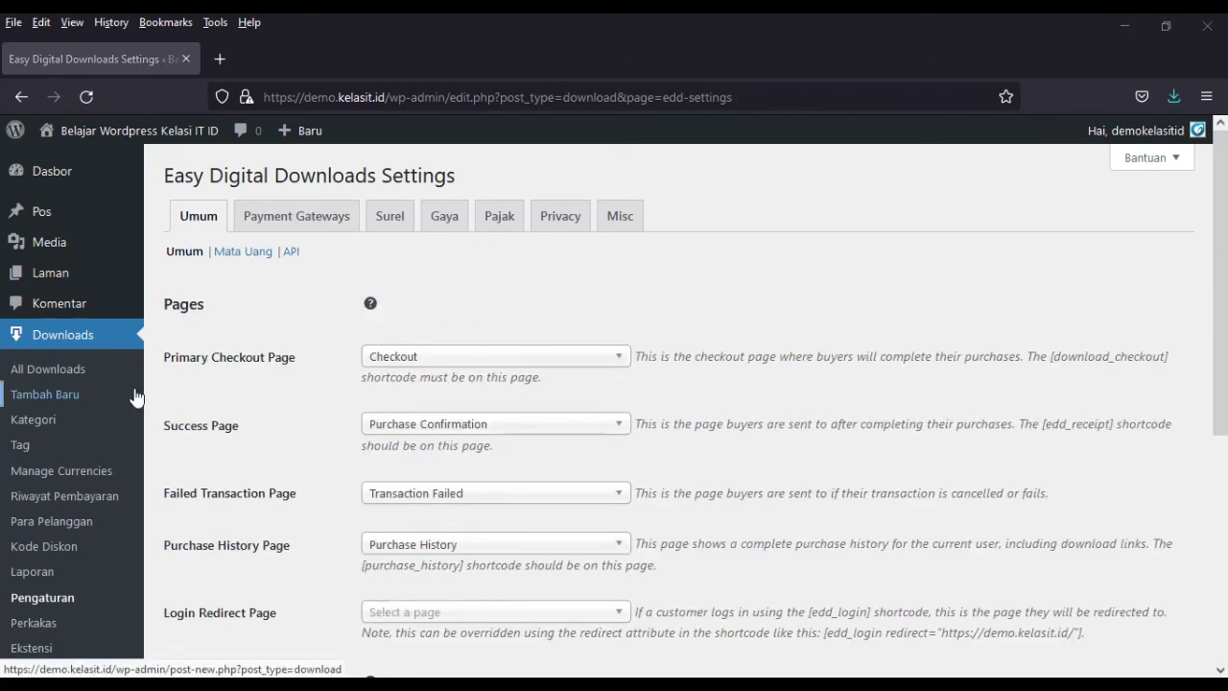
key("alt+Tab")
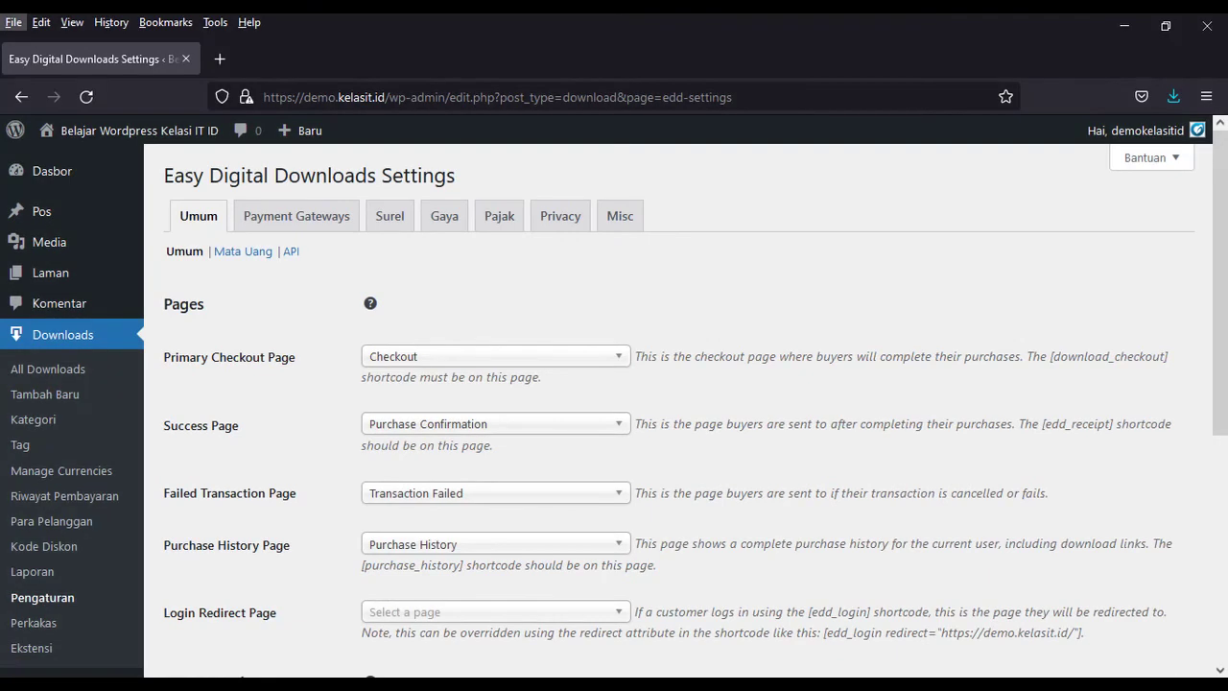